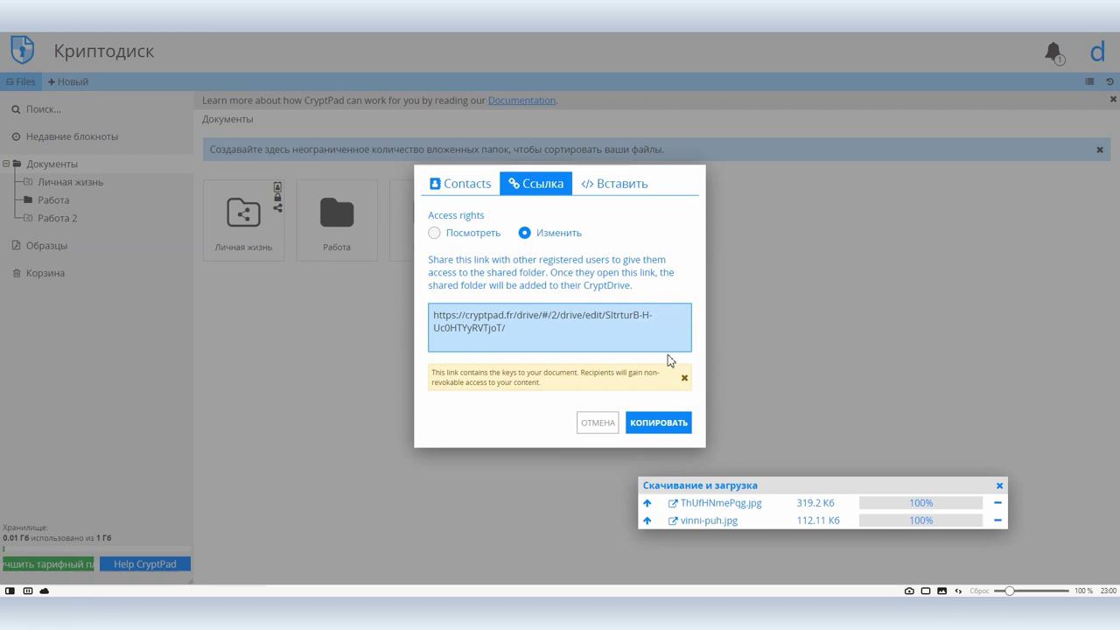
Copy a view-only share link for the folder Работа 2 and open it in the other account's browser
{"action": "left_click", "coordinate": [435, 233]}
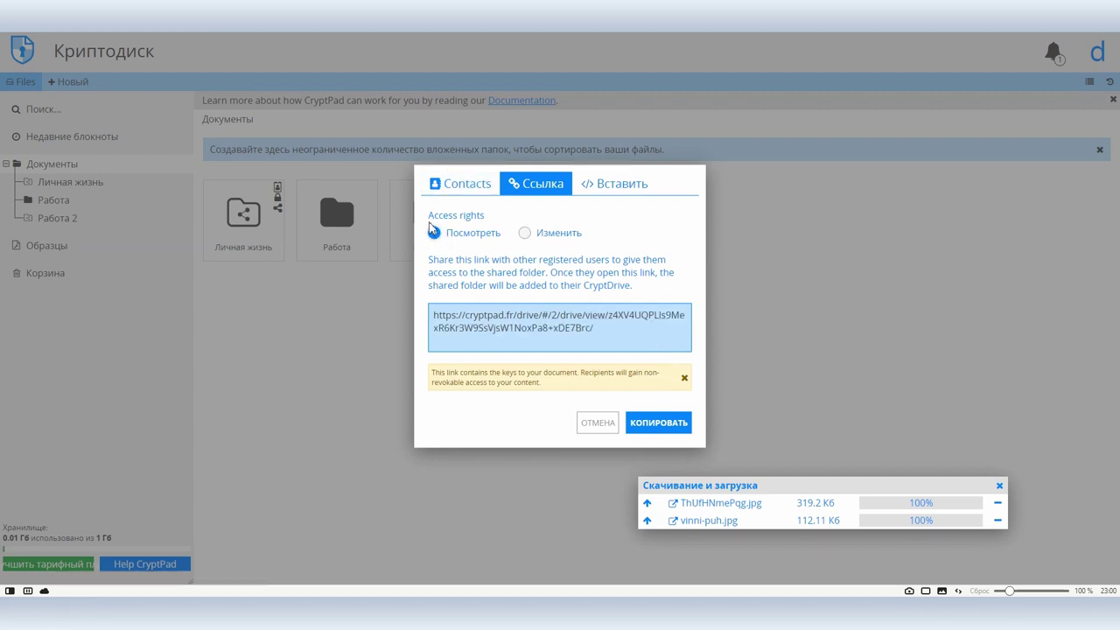
{"action": "left_click", "coordinate": [639, 427]}
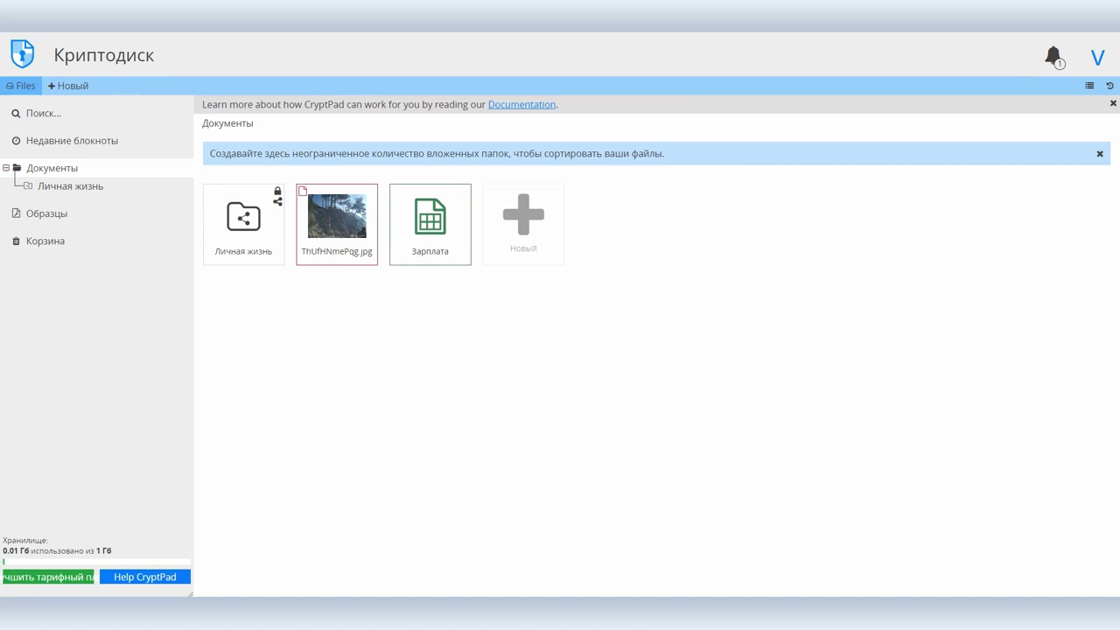
{"action": "key", "text": "ctrl+t"}
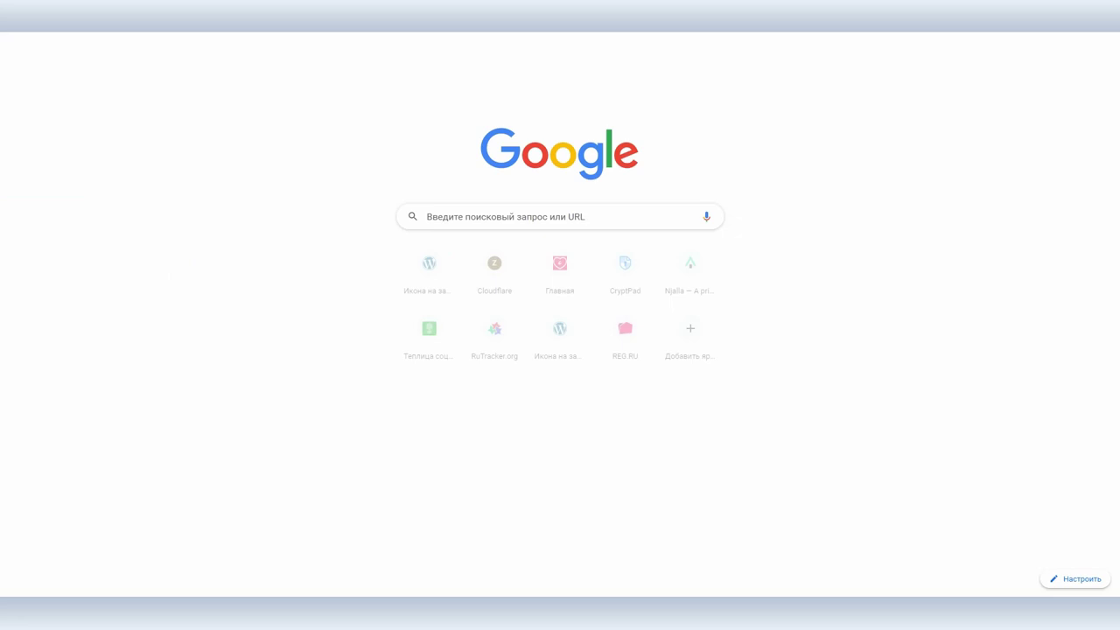
{"action": "key", "text": "ctrl+v"}
{"action": "key", "text": "Return"}
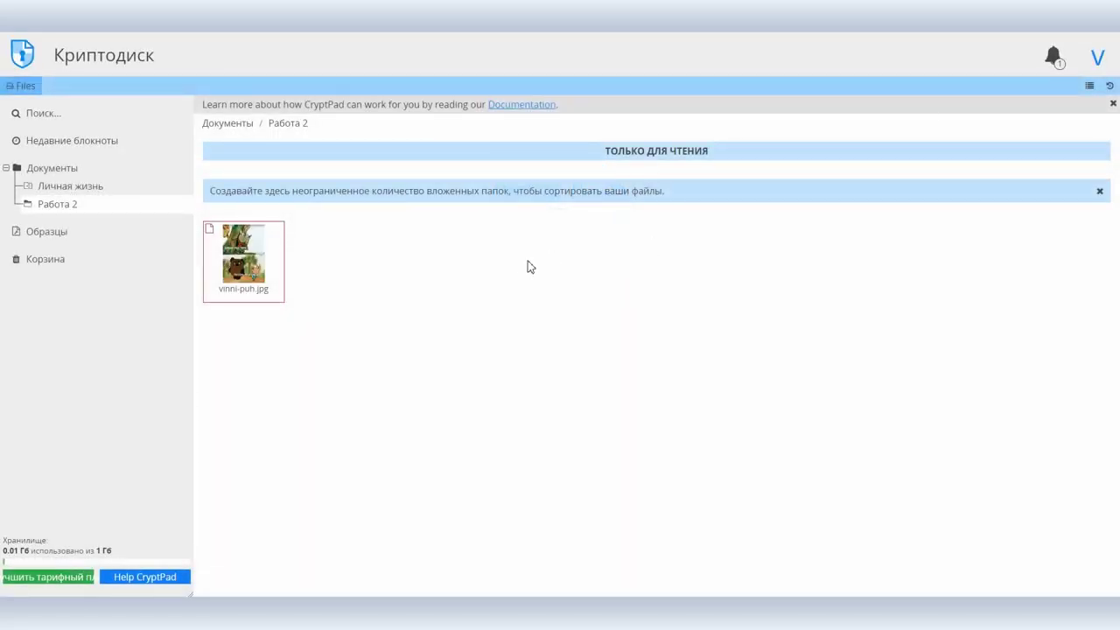
Transfer vinni-puh.jpg from the read-only folder Работа 2 to Документы and open Документы
{"action": "left_click_drag", "start_coordinate": [264, 256], "coordinate": [88, 172]}
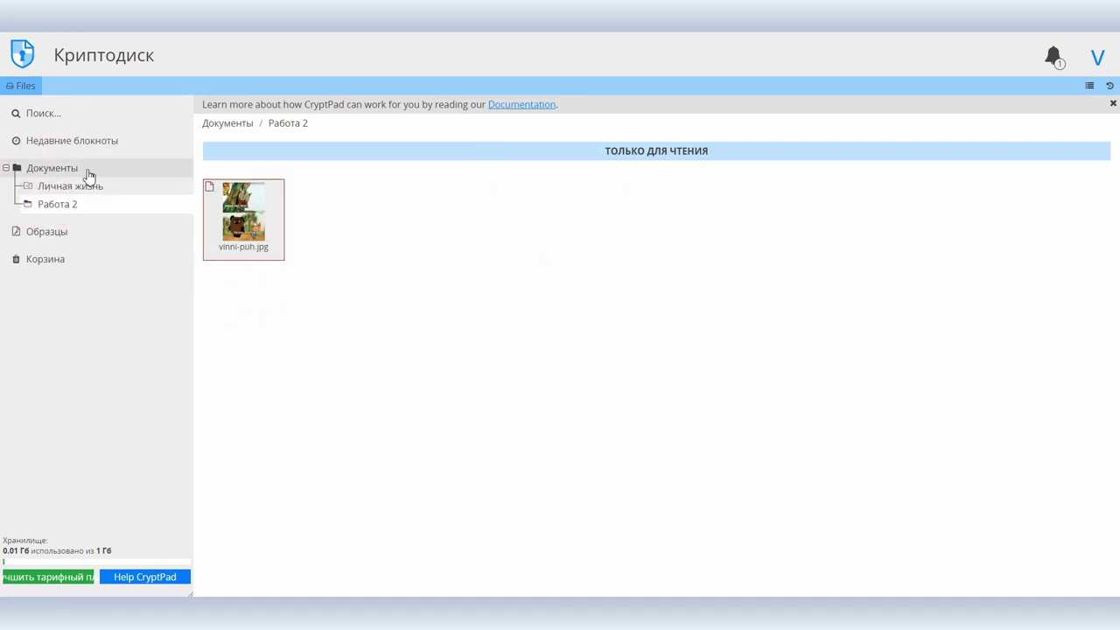
{"action": "left_click_drag", "start_coordinate": [251, 219], "coordinate": [101, 169]}
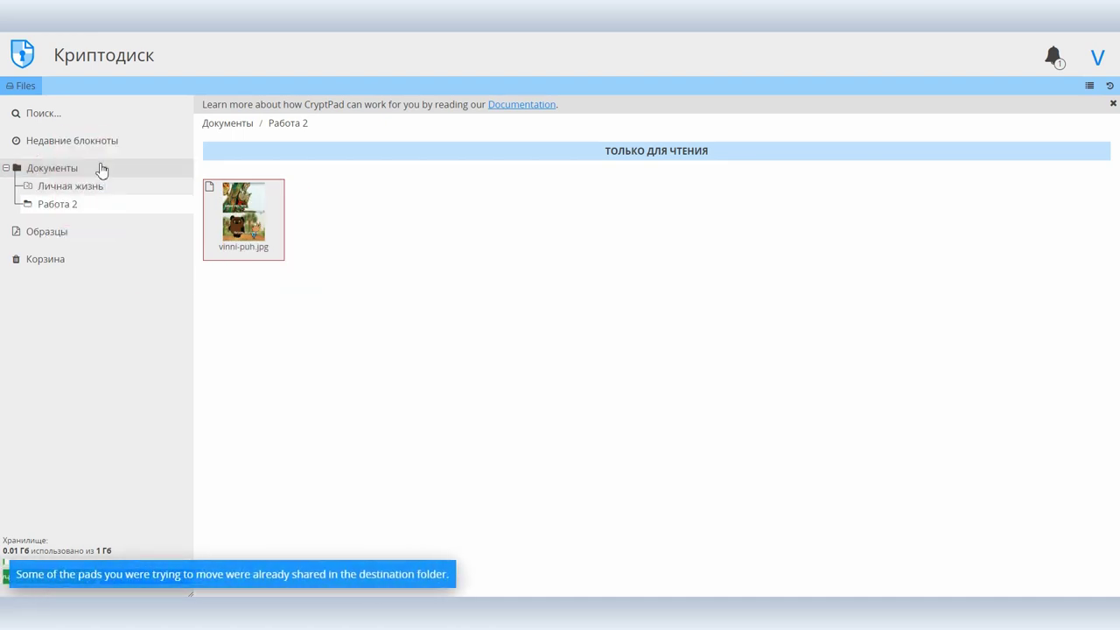
{"action": "left_click", "coordinate": [102, 169]}
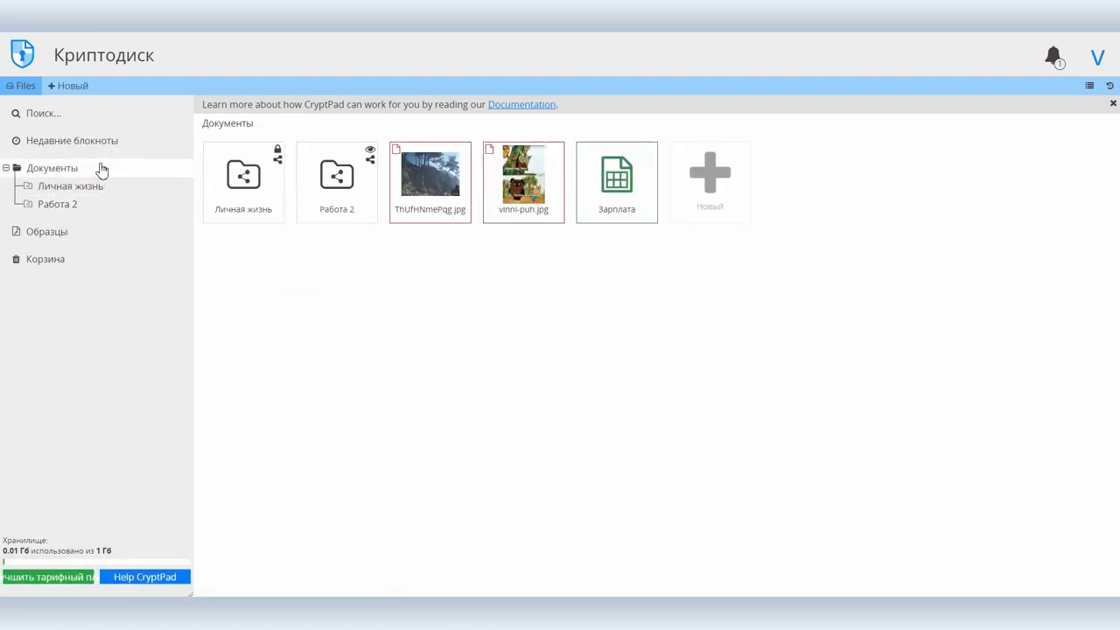
Try to permanently delete vinni-puh.jpg from the read-only shared folder Работа 2
{"action": "left_click", "coordinate": [85, 208]}
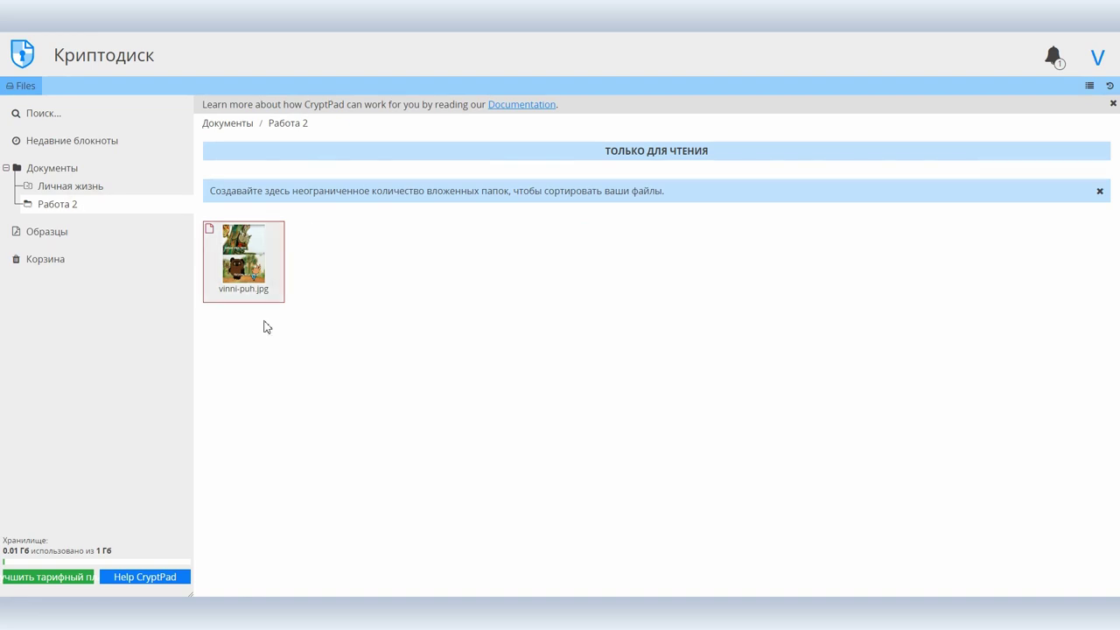
{"action": "key", "text": "Delete"}
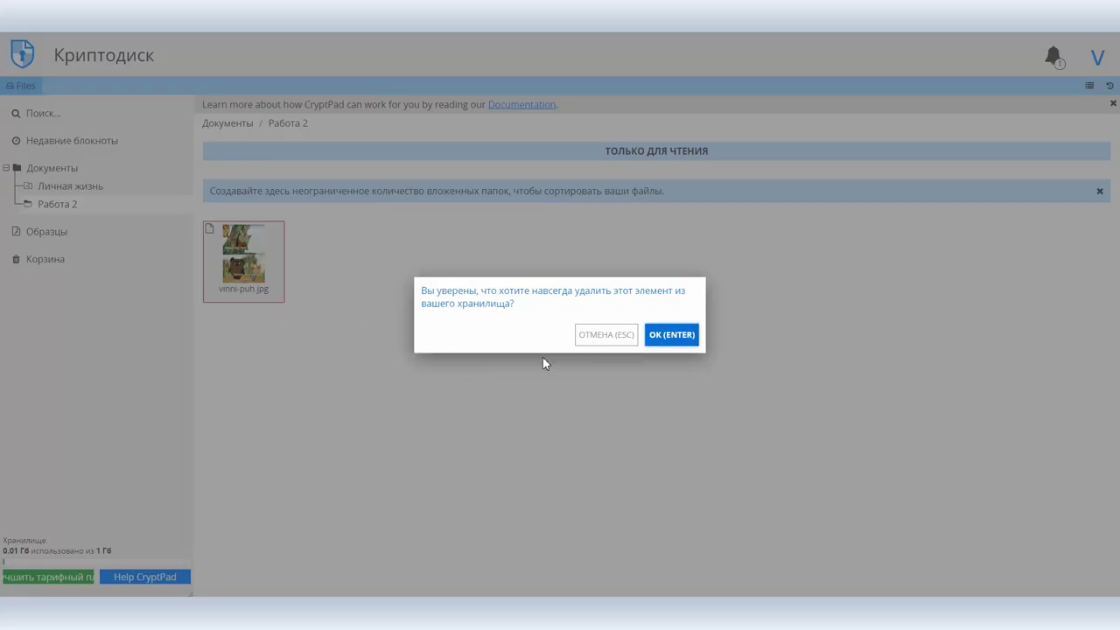
{"action": "left_click", "coordinate": [679, 341]}
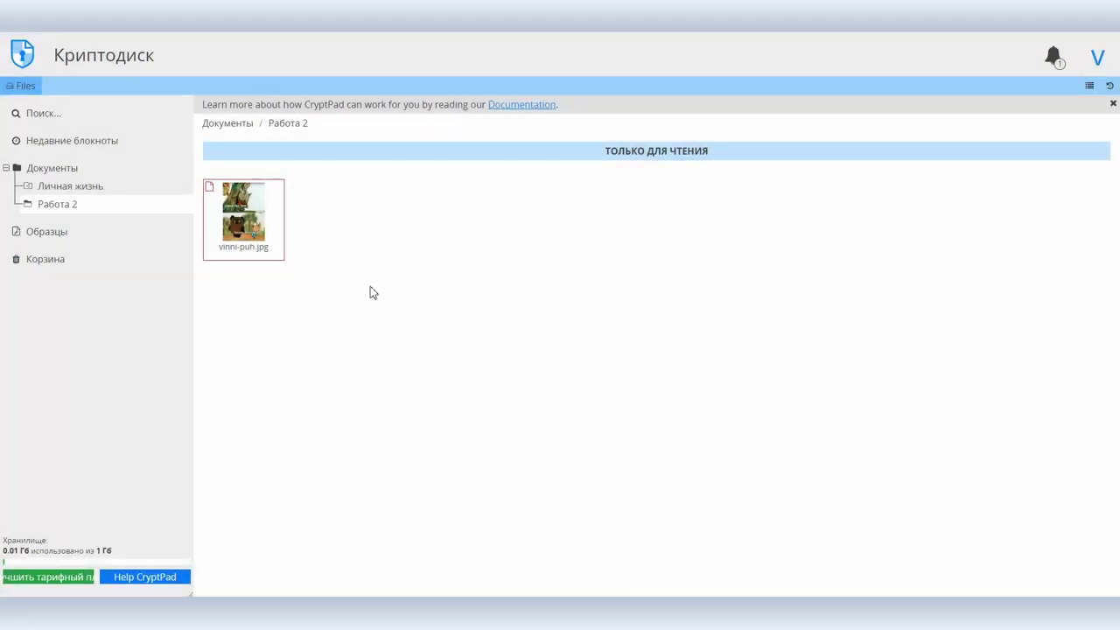
Permanently delete the forest-fire image from the shared folder Личная жизнь
{"action": "left_click", "coordinate": [77, 186]}
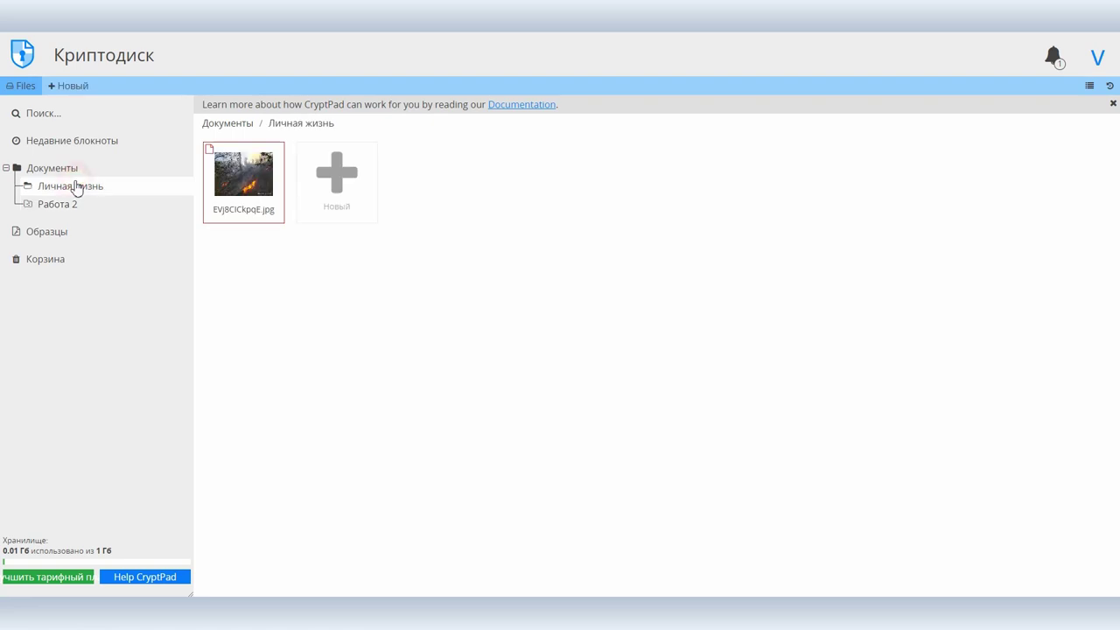
{"action": "left_click", "coordinate": [250, 180]}
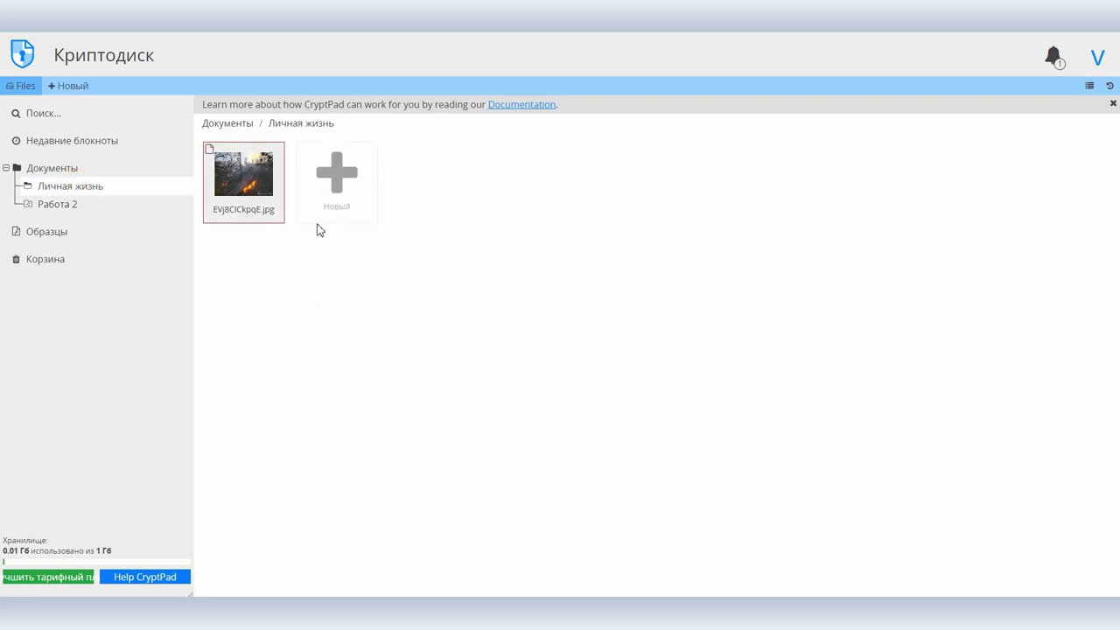
{"action": "key", "text": "Delete"}
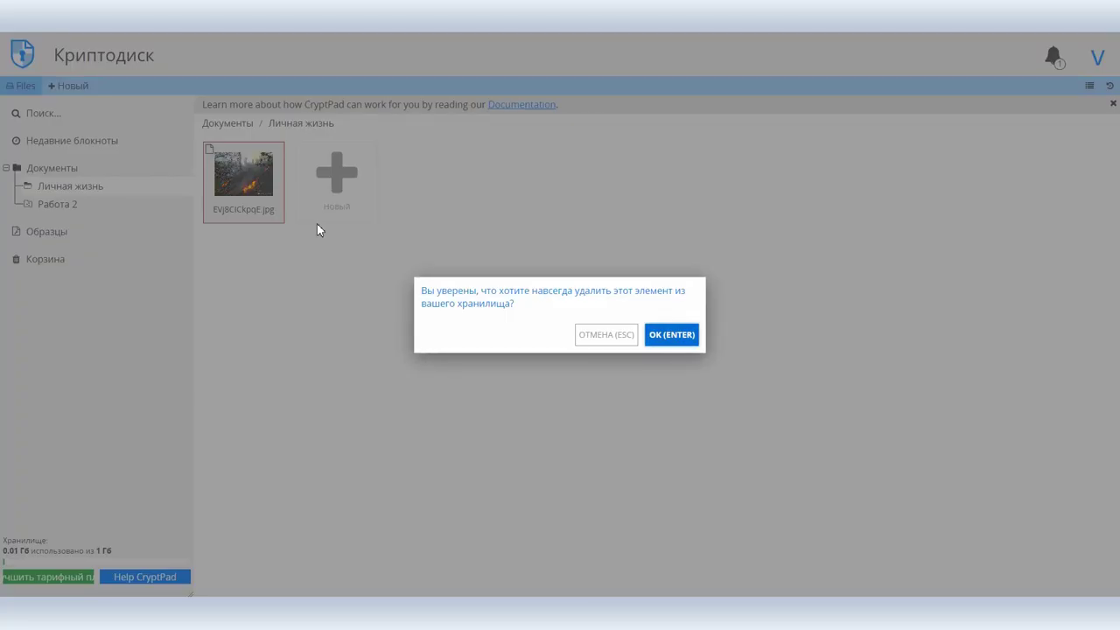
{"action": "left_click", "coordinate": [674, 334]}
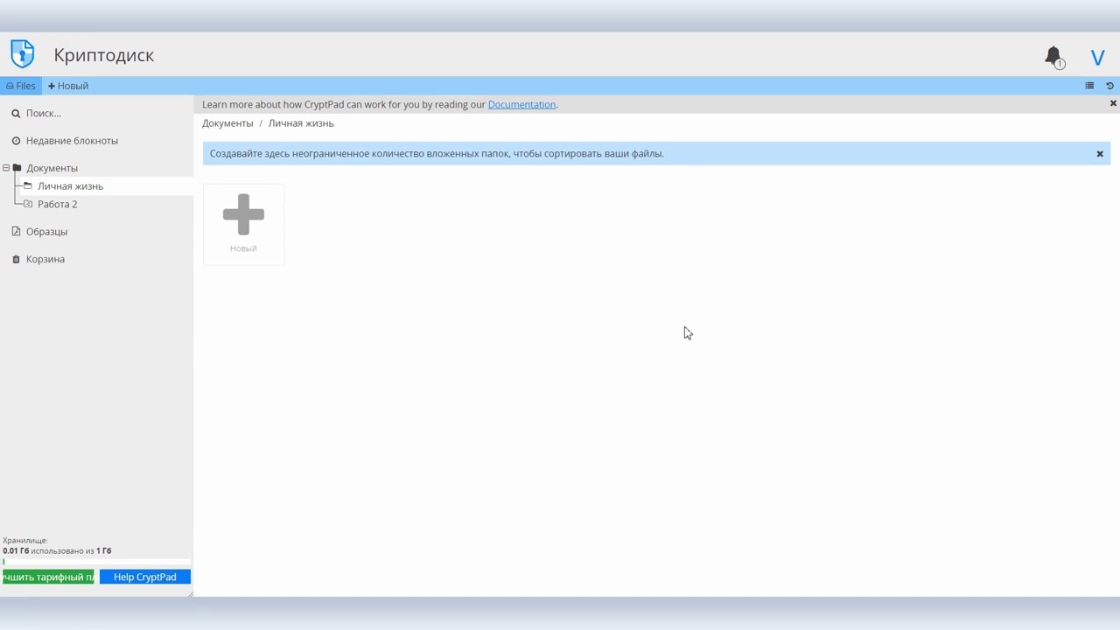
View the account's contacts page, then share the link to the account's own profile
{"action": "left_click", "coordinate": [1099, 56]}
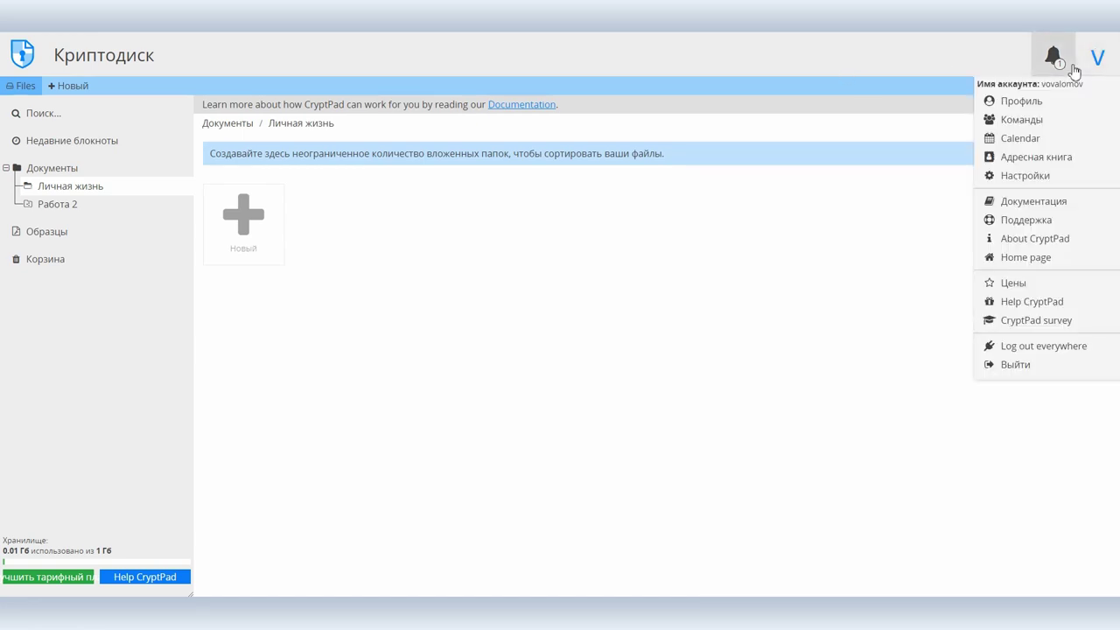
{"action": "left_click", "coordinate": [1021, 158]}
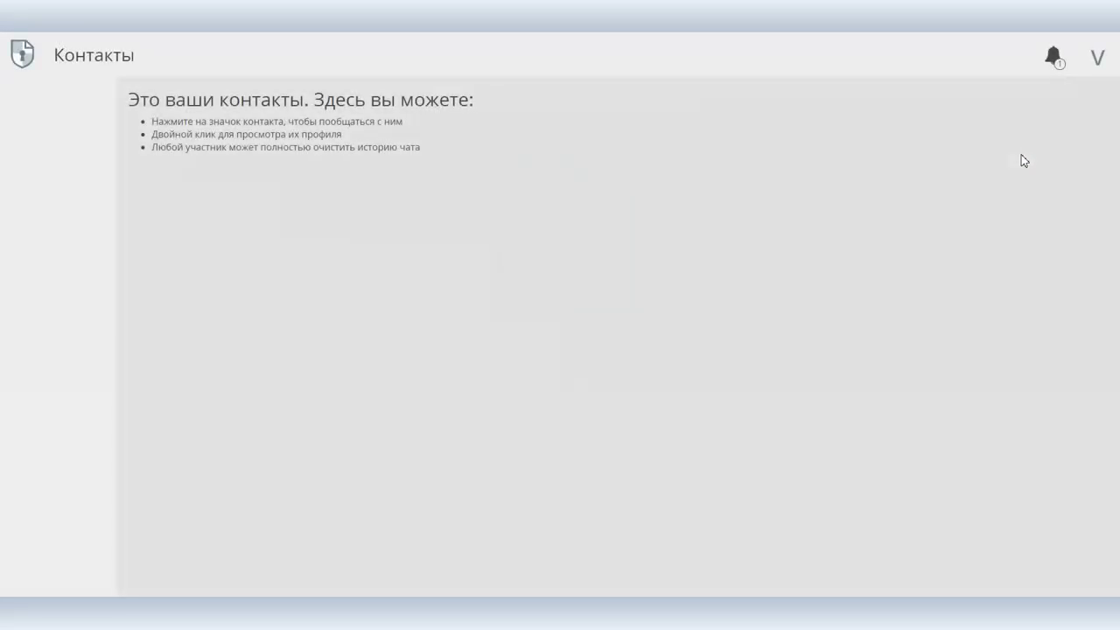
{"action": "left_click", "coordinate": [1098, 58]}
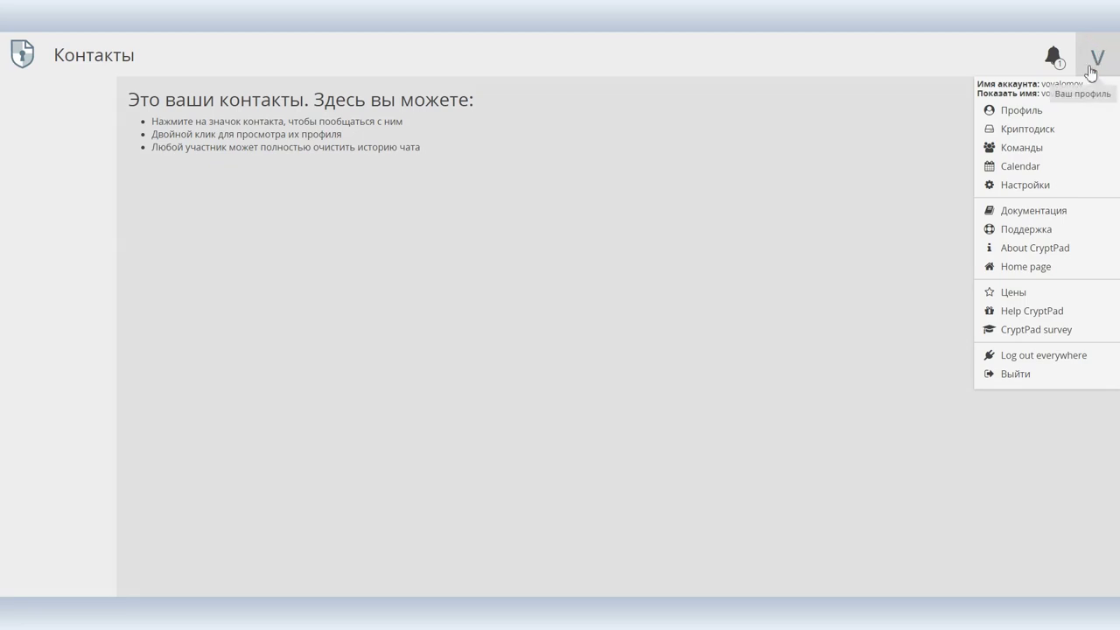
{"action": "left_click", "coordinate": [1043, 121]}
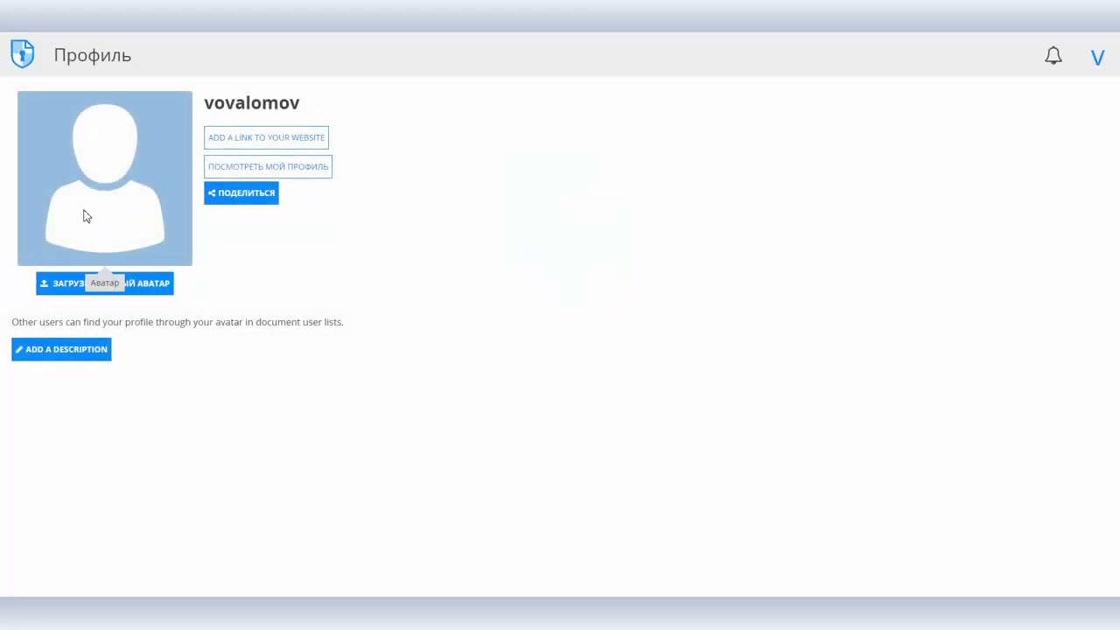
{"action": "left_click", "coordinate": [234, 196]}
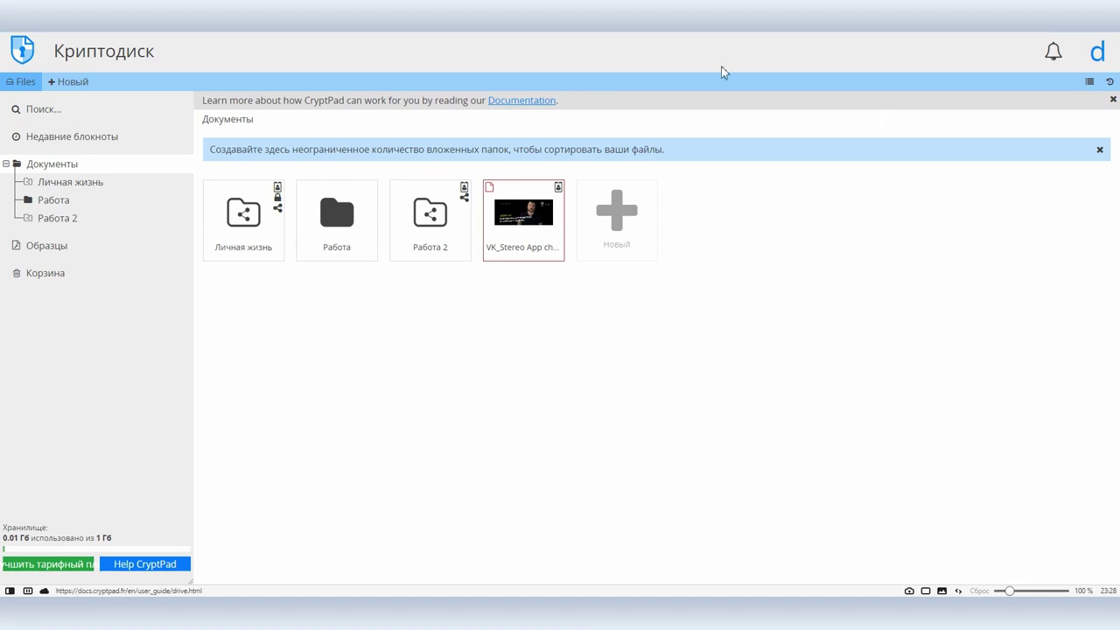
View the teams page in the second account's browser and go to the other account's shared profile
{"action": "left_click", "coordinate": [1096, 51]}
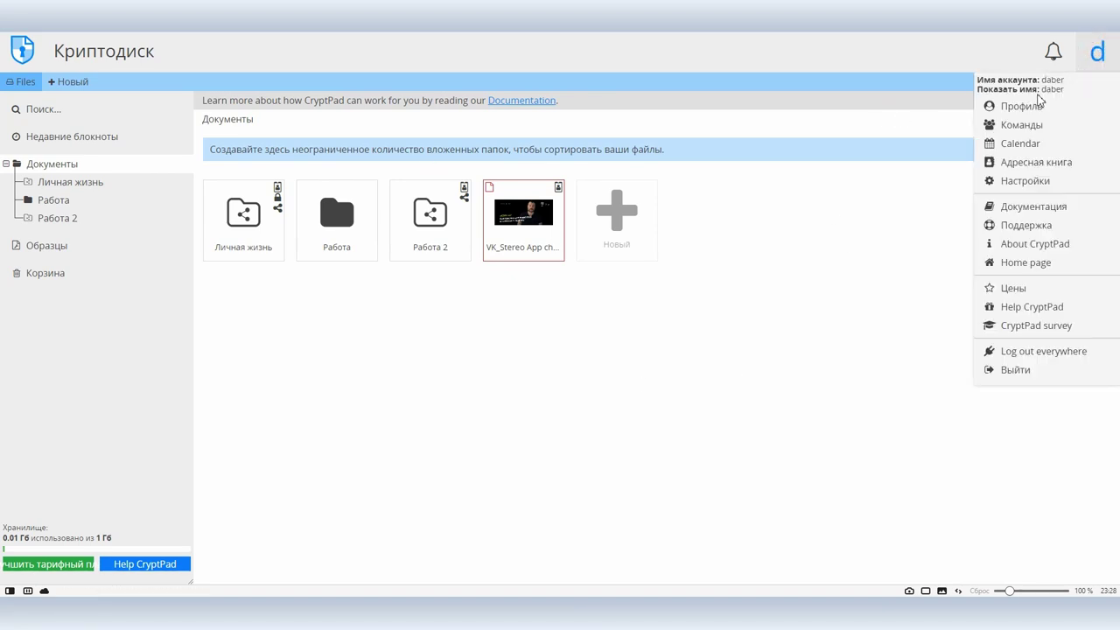
{"action": "left_click", "coordinate": [1033, 123]}
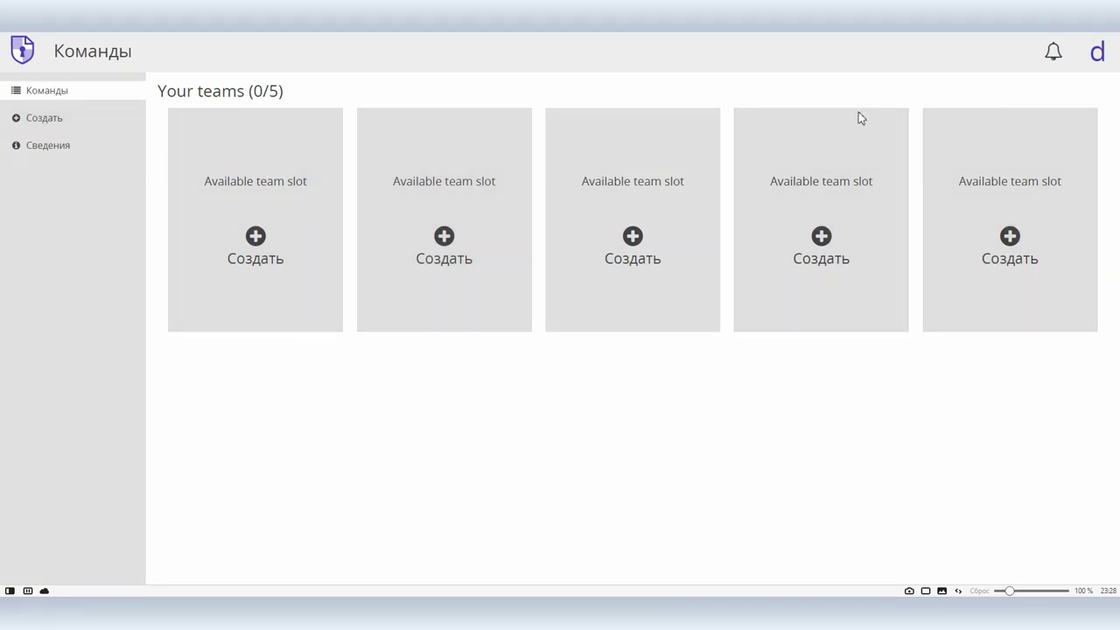
{"action": "key", "text": "alt+Left"}
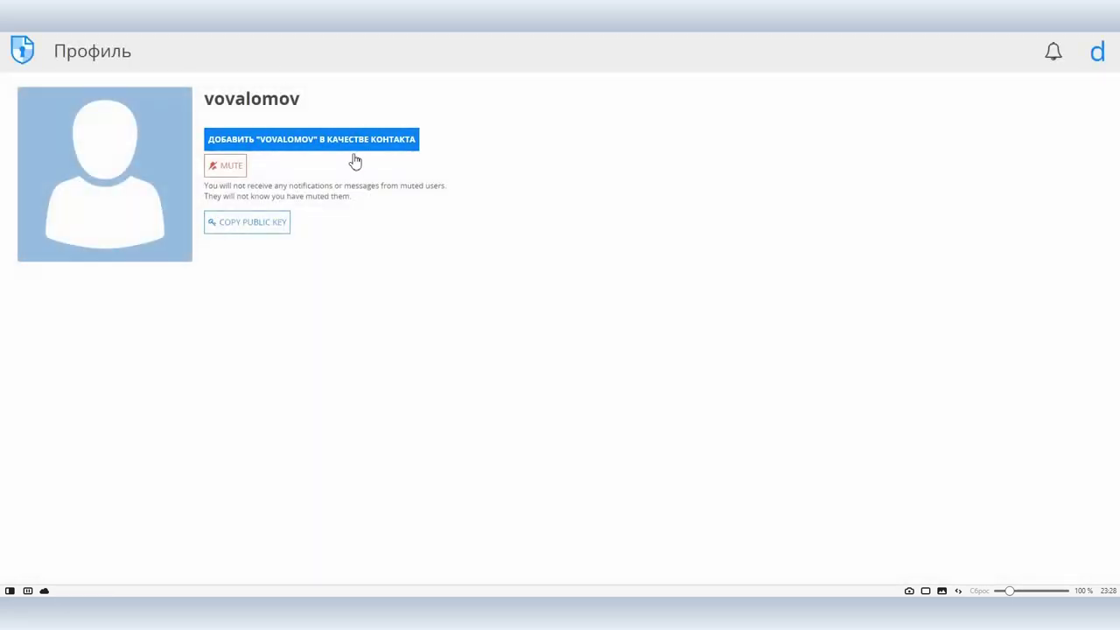
Send a contact request to the profile's owner and open the address book
{"action": "left_click", "coordinate": [290, 140]}
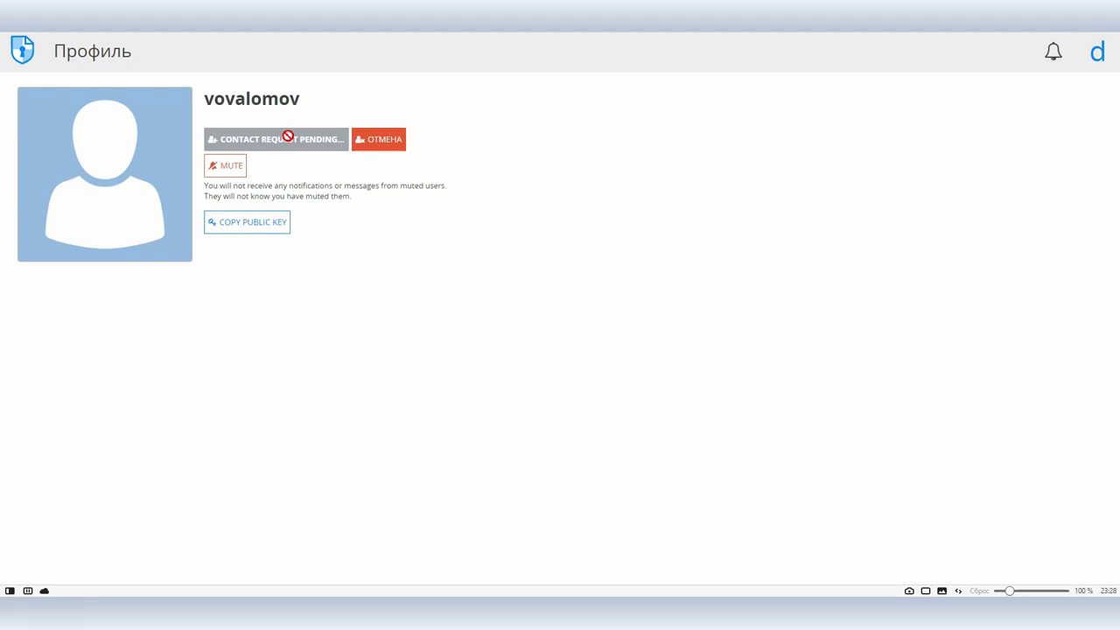
{"action": "left_click", "coordinate": [1102, 67]}
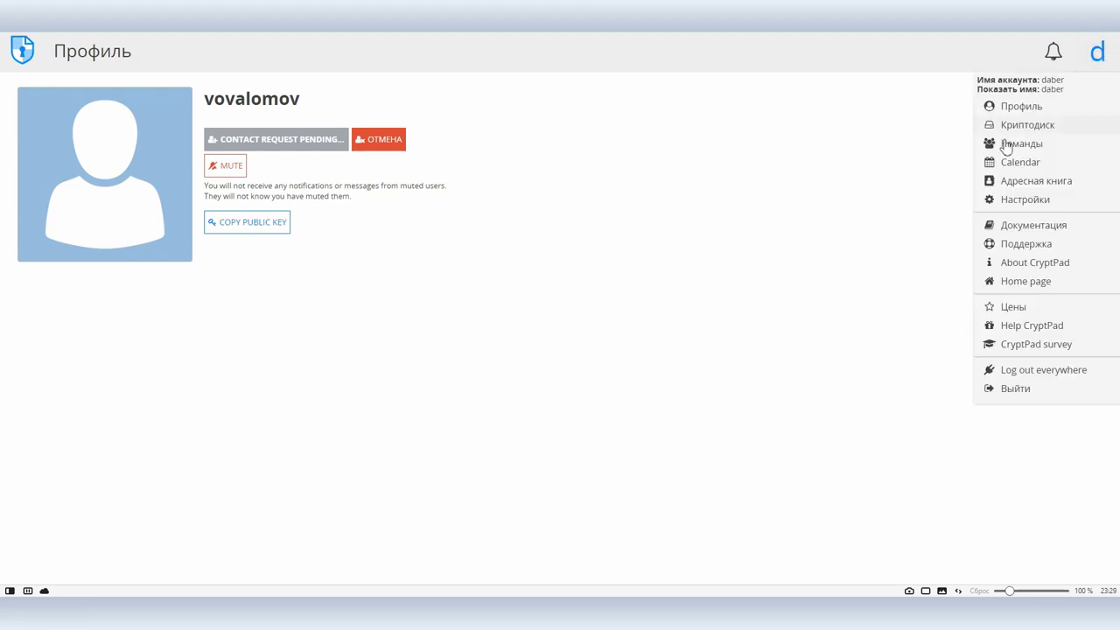
{"action": "left_click", "coordinate": [1023, 184]}
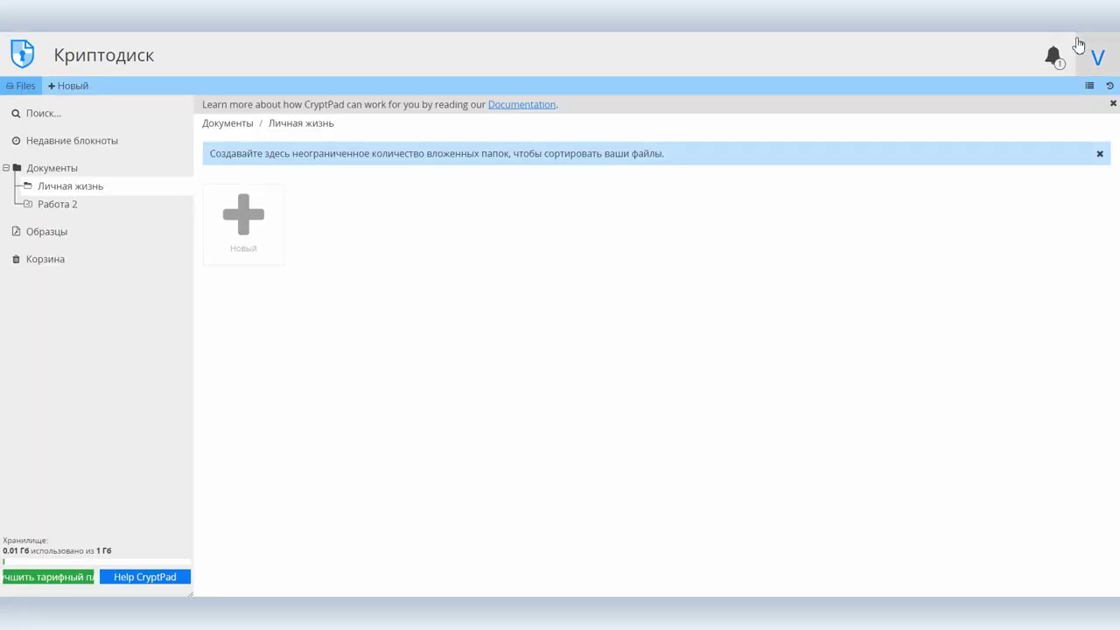
Switch to the first account's drive and accept the pending contact request from its notifications
{"action": "left_click", "coordinate": [1053, 59]}
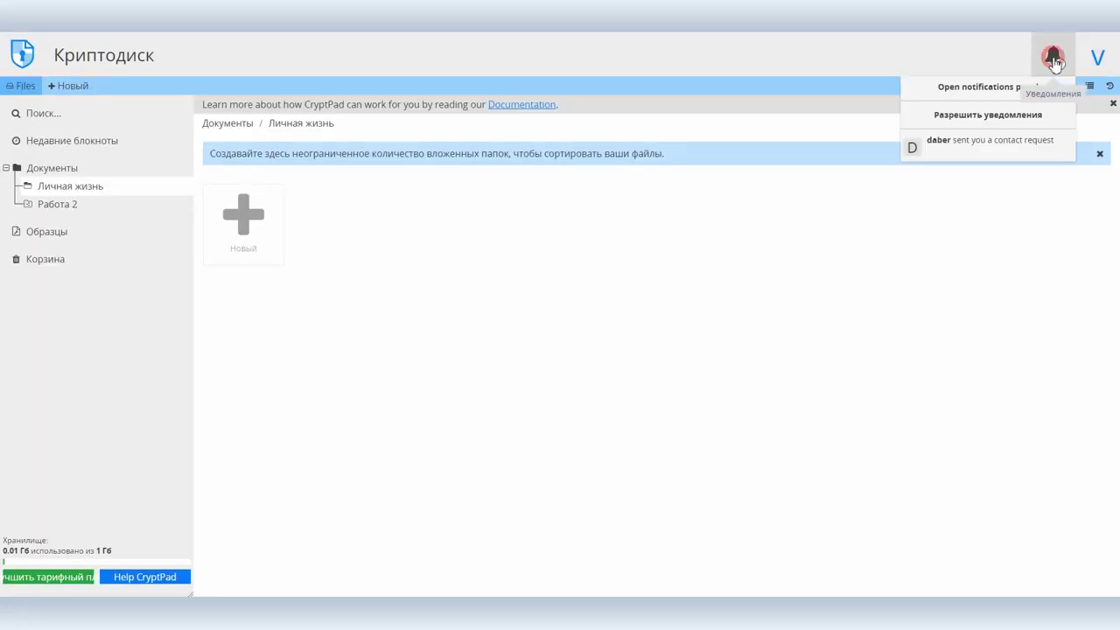
{"action": "left_click", "coordinate": [954, 144]}
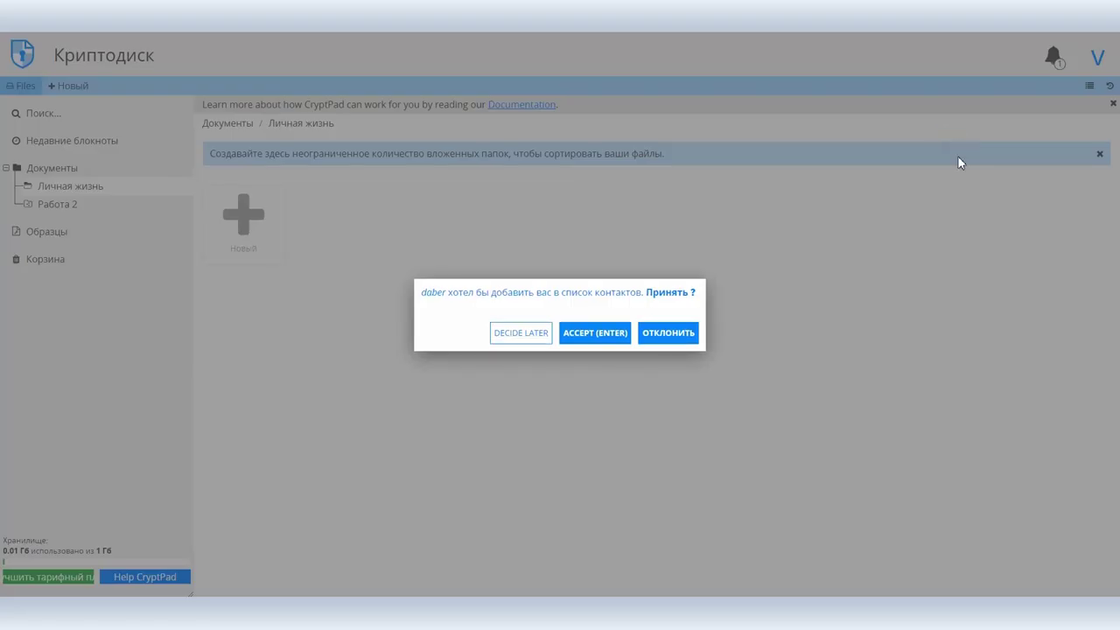
{"action": "left_click", "coordinate": [612, 334]}
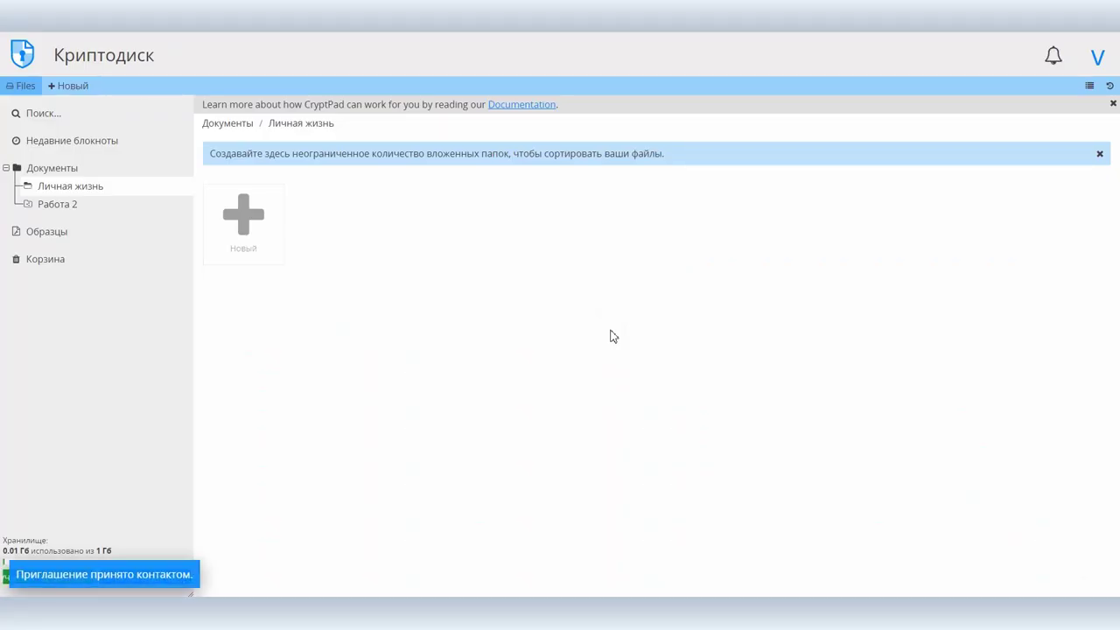
Open the chat with the new contact from the address book and send "Привет" followed by the contact's name
{"action": "left_click", "coordinate": [1100, 56]}
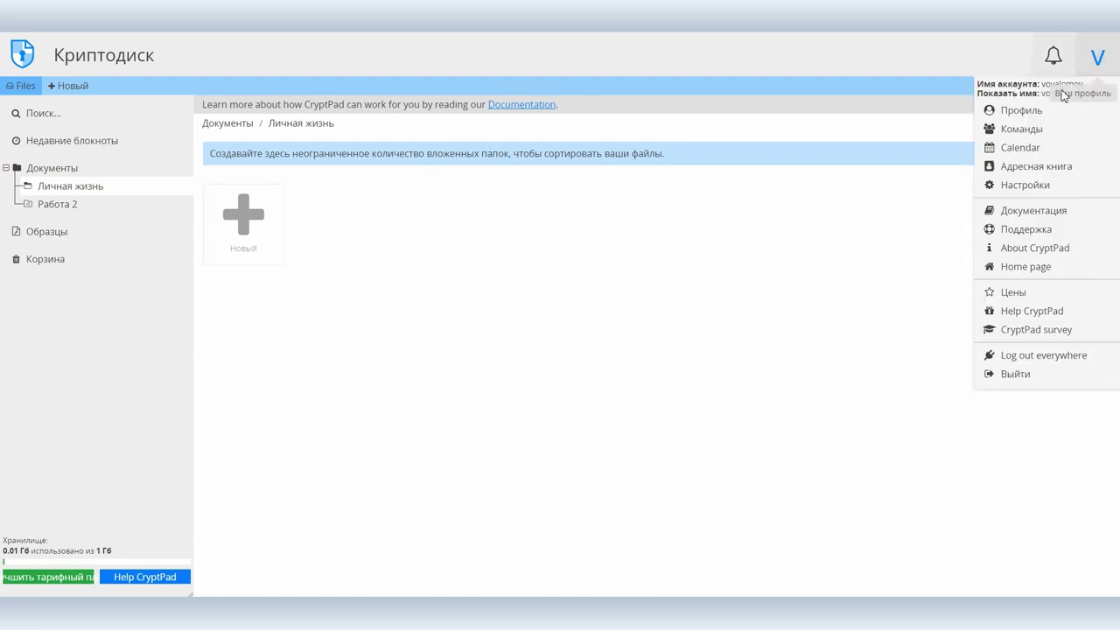
{"action": "left_click", "coordinate": [1053, 164]}
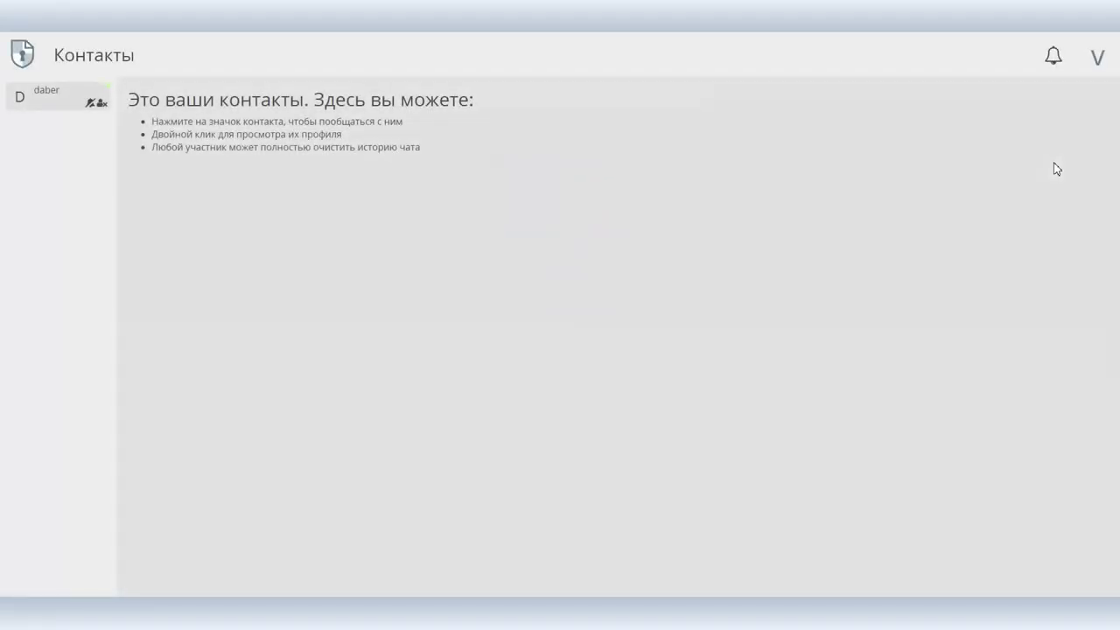
{"action": "left_click", "coordinate": [64, 101]}
{"action": "left_click", "coordinate": [260, 565]}
{"action": "type", "text": "Привет, Дабер"}
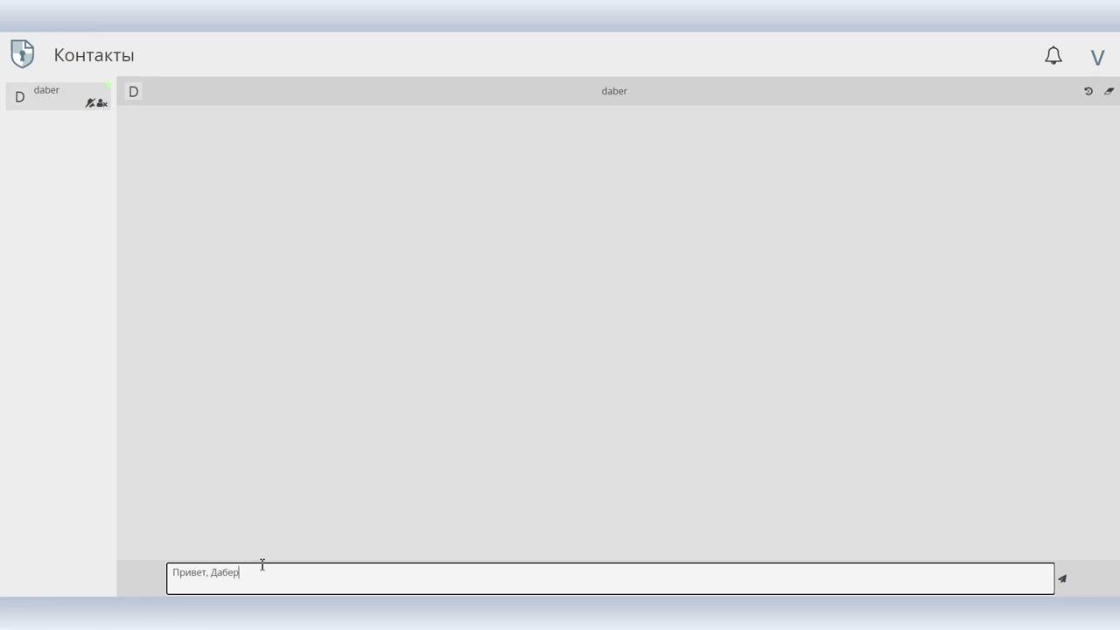
{"action": "key", "text": "Return"}
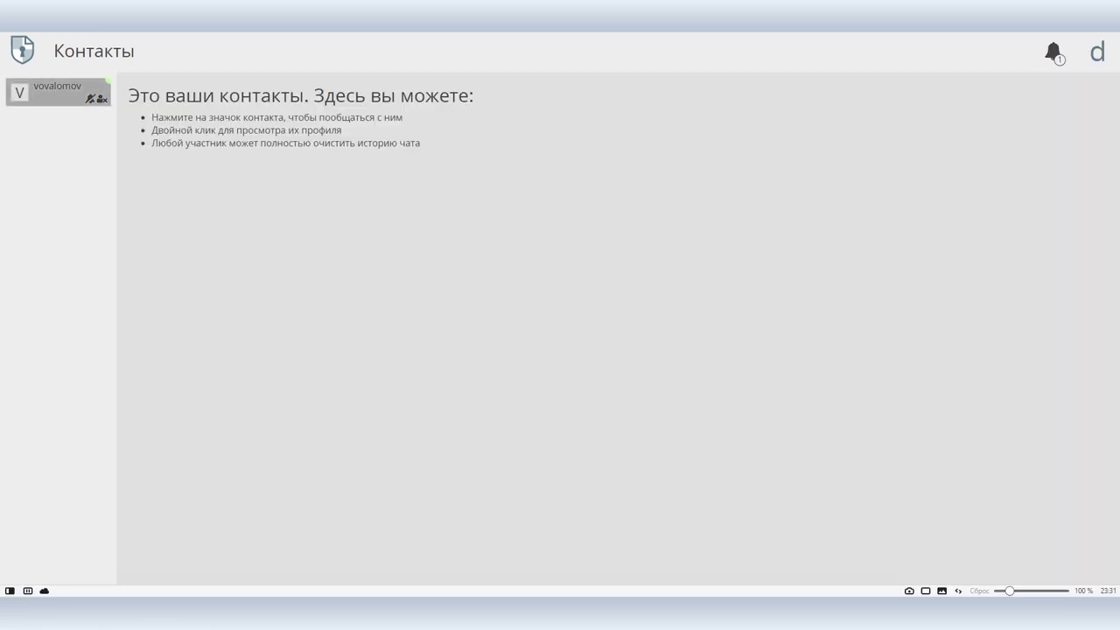
Open the contact's chat in the second account and reply "Ага. Чего по работе?"
{"action": "left_click", "coordinate": [63, 90]}
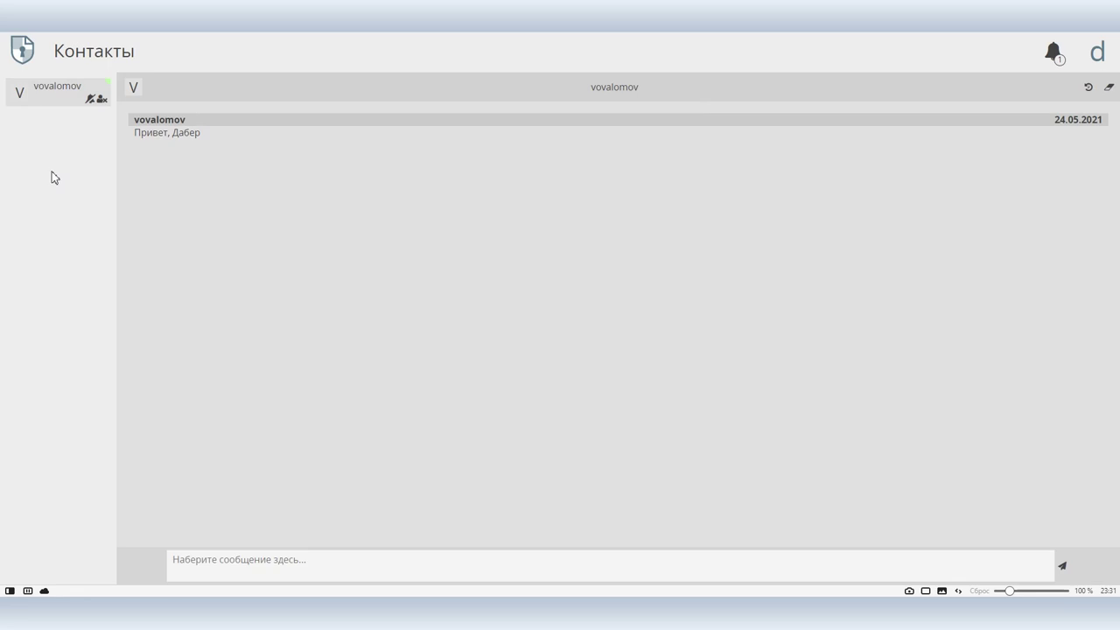
{"action": "left_click", "coordinate": [202, 552]}
{"action": "type", "text": "Ага. Чего по работе?"}
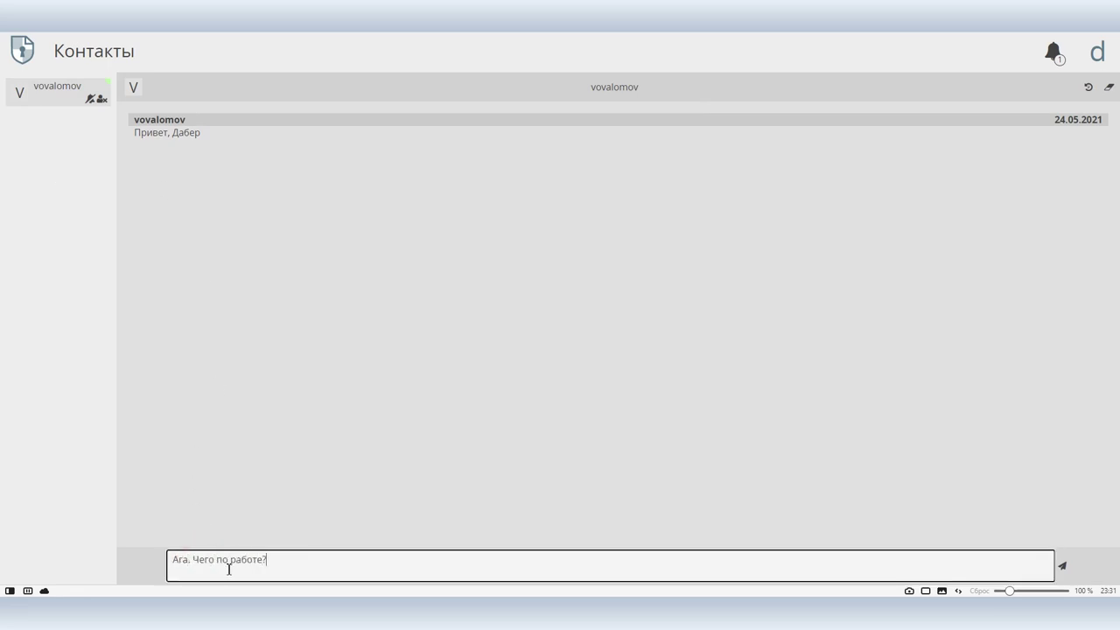
{"action": "key", "text": "Return"}
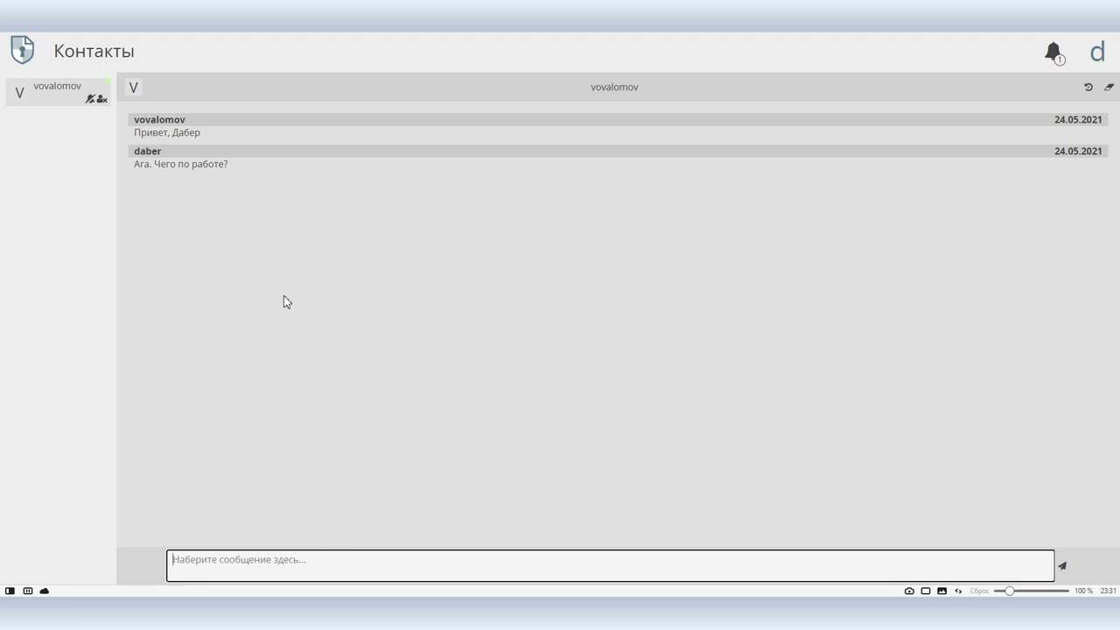
Return to the drive and offer the contact ownership of the "Личная жизнь" folder through its access settings
{"action": "left_click", "coordinate": [33, 50]}
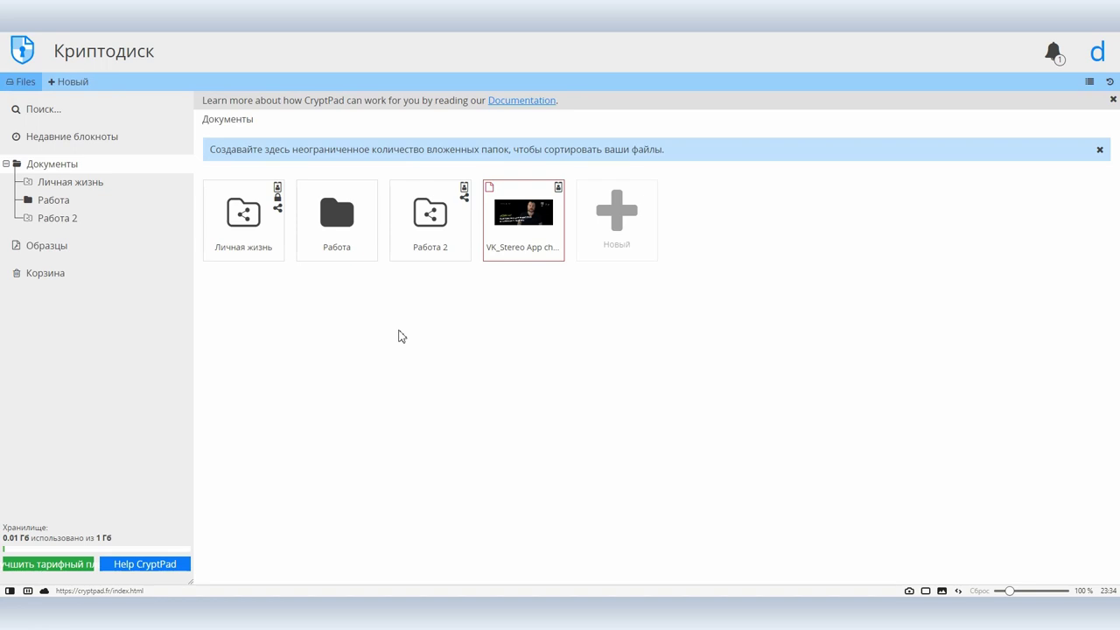
{"action": "right_click", "coordinate": [245, 243]}
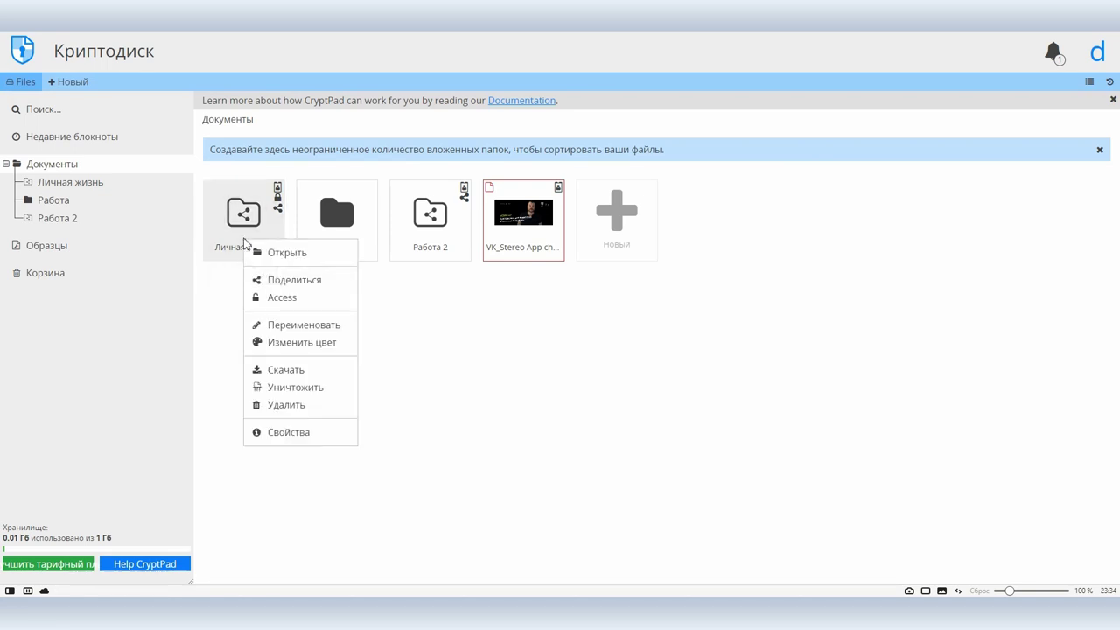
{"action": "left_click", "coordinate": [283, 302]}
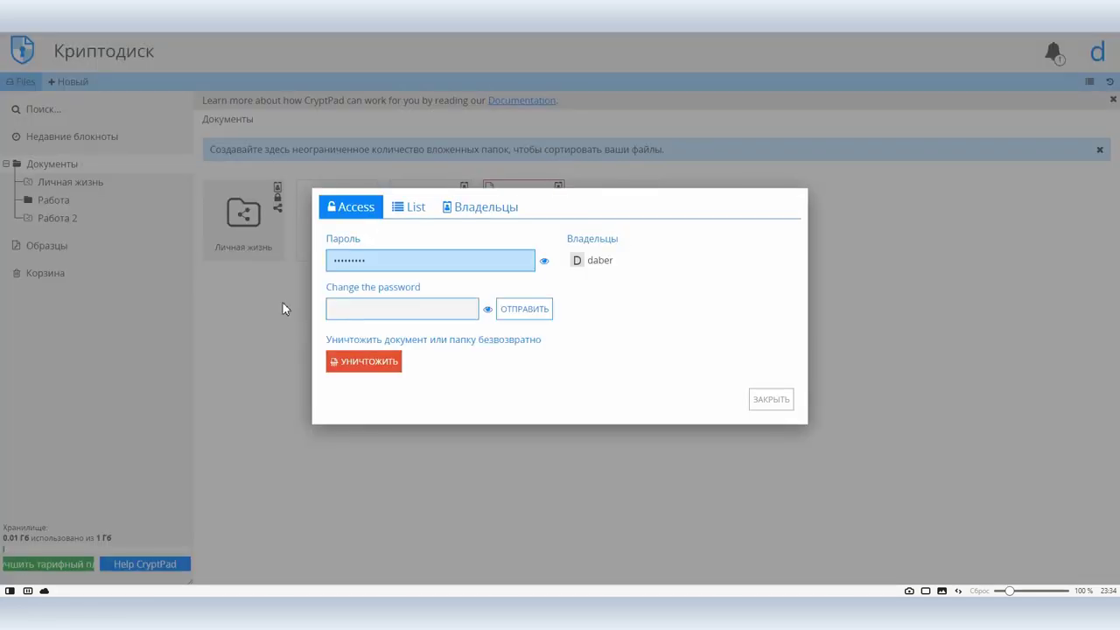
{"action": "left_click", "coordinate": [503, 210]}
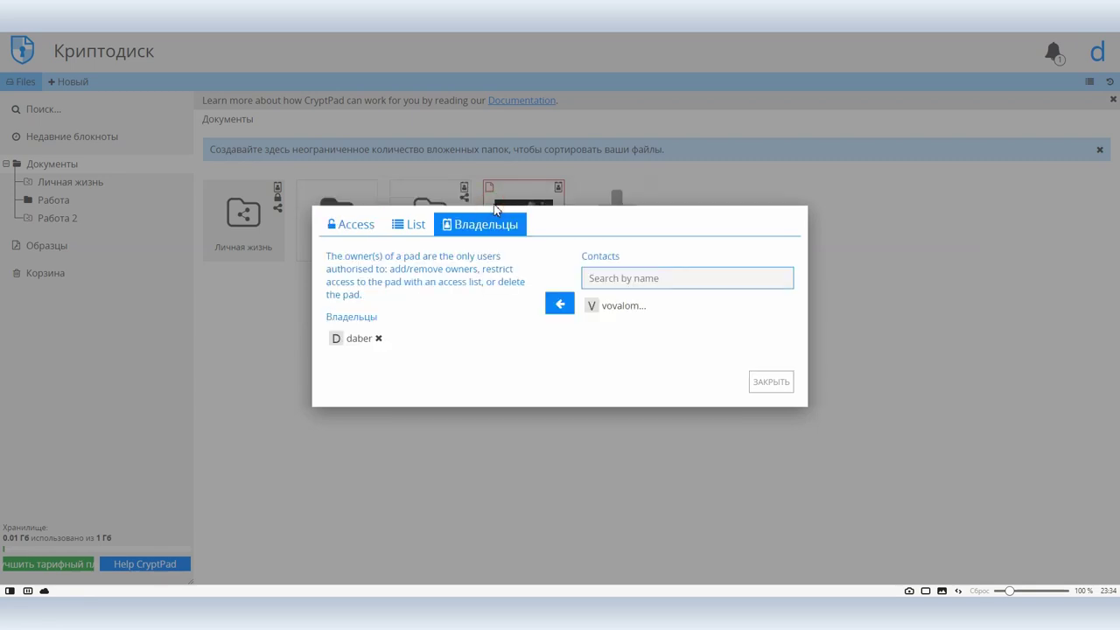
{"action": "left_click", "coordinate": [602, 305]}
{"action": "left_click", "coordinate": [561, 304]}
{"action": "left_click", "coordinate": [671, 327]}
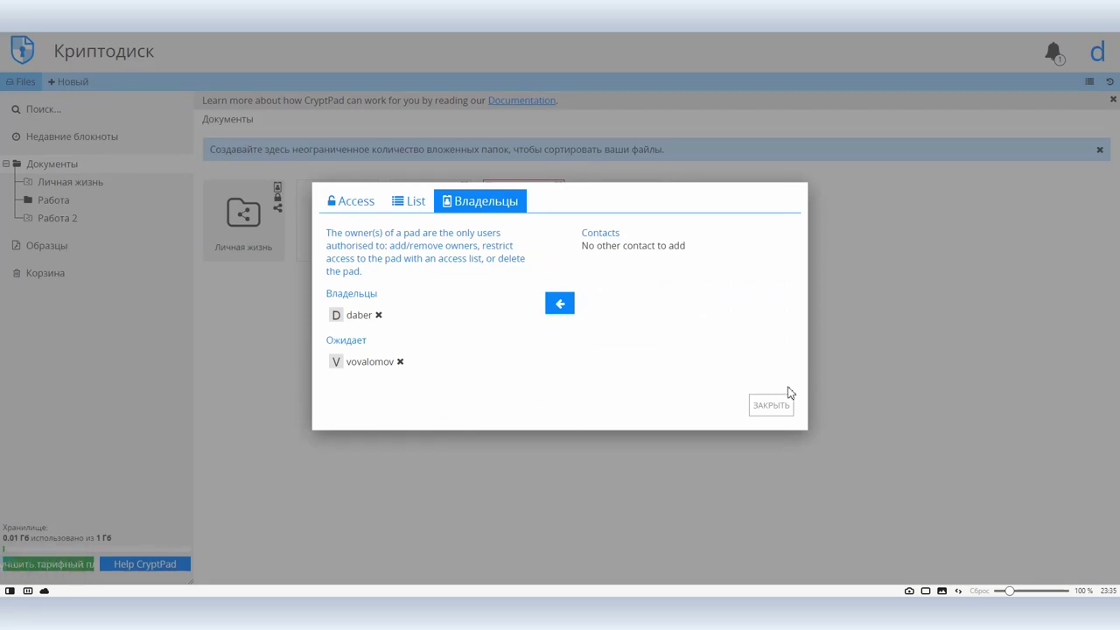
{"action": "left_click", "coordinate": [767, 403]}
Enable the access list for the "Работа 2" folder and add the contact to it
{"action": "right_click", "coordinate": [408, 216]}
{"action": "left_click", "coordinate": [467, 276]}
{"action": "left_click", "coordinate": [477, 233]}
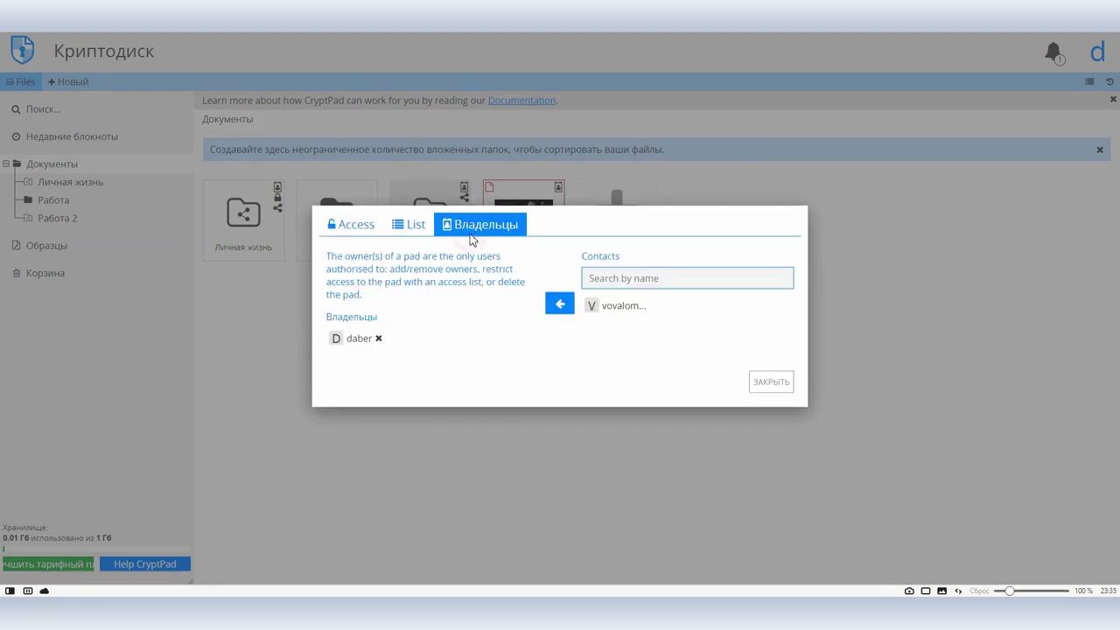
{"action": "left_click", "coordinate": [412, 229]}
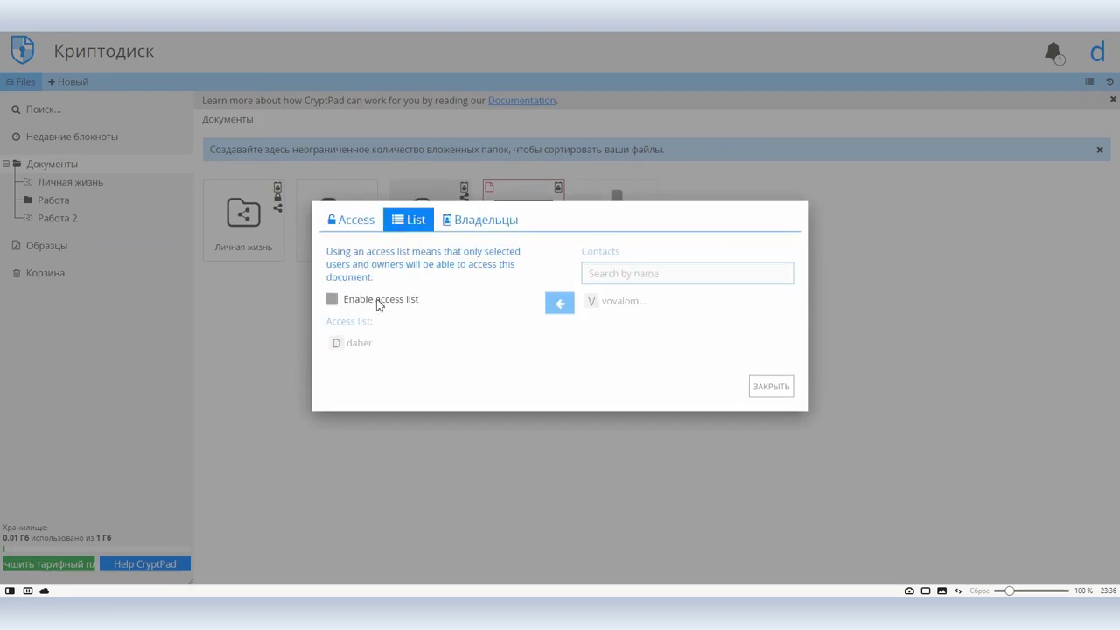
{"action": "left_click", "coordinate": [332, 299]}
{"action": "left_click", "coordinate": [633, 303]}
{"action": "left_click", "coordinate": [558, 304]}
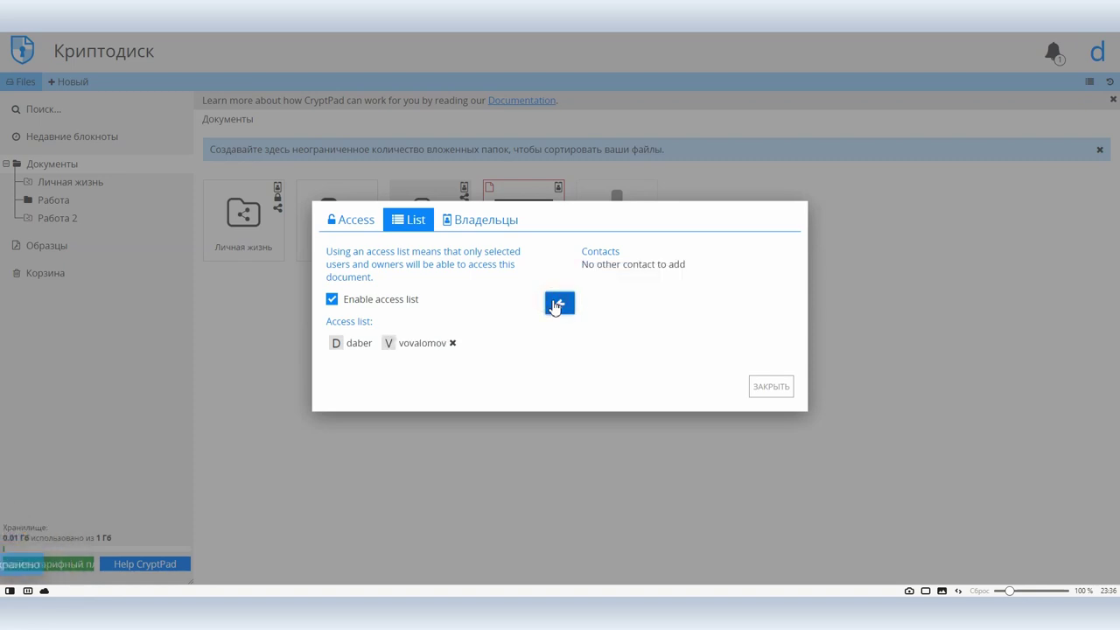
{"action": "left_click", "coordinate": [769, 387]}
Copy the view-only sharing link of the password-protected "Личная жизнь" folder
{"action": "right_click", "coordinate": [240, 215]}
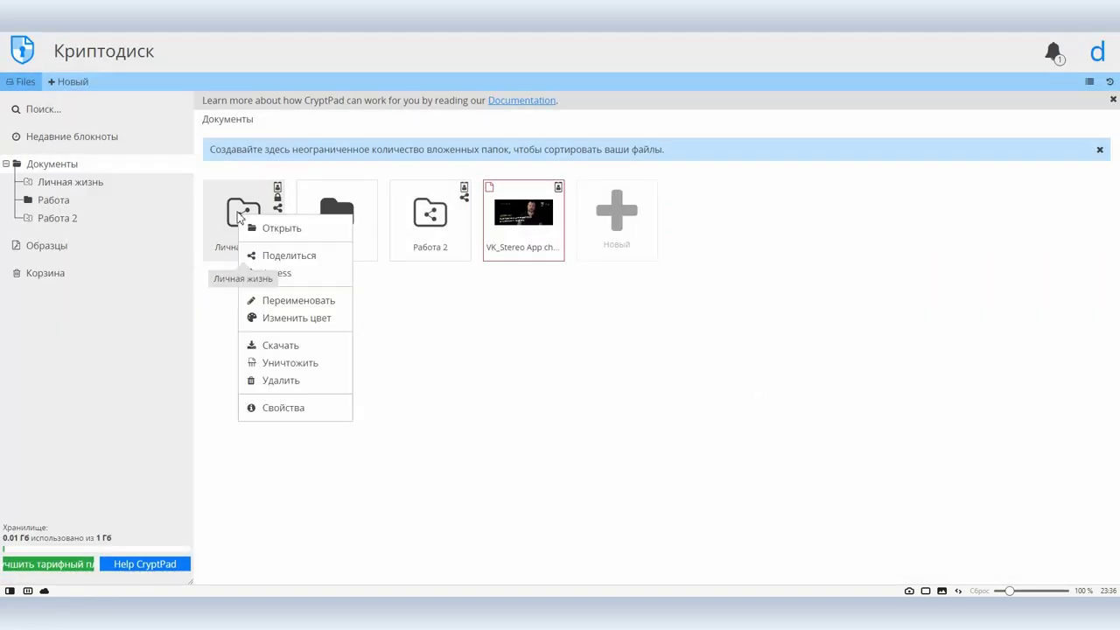
{"action": "left_click", "coordinate": [292, 254]}
{"action": "left_click", "coordinate": [536, 196]}
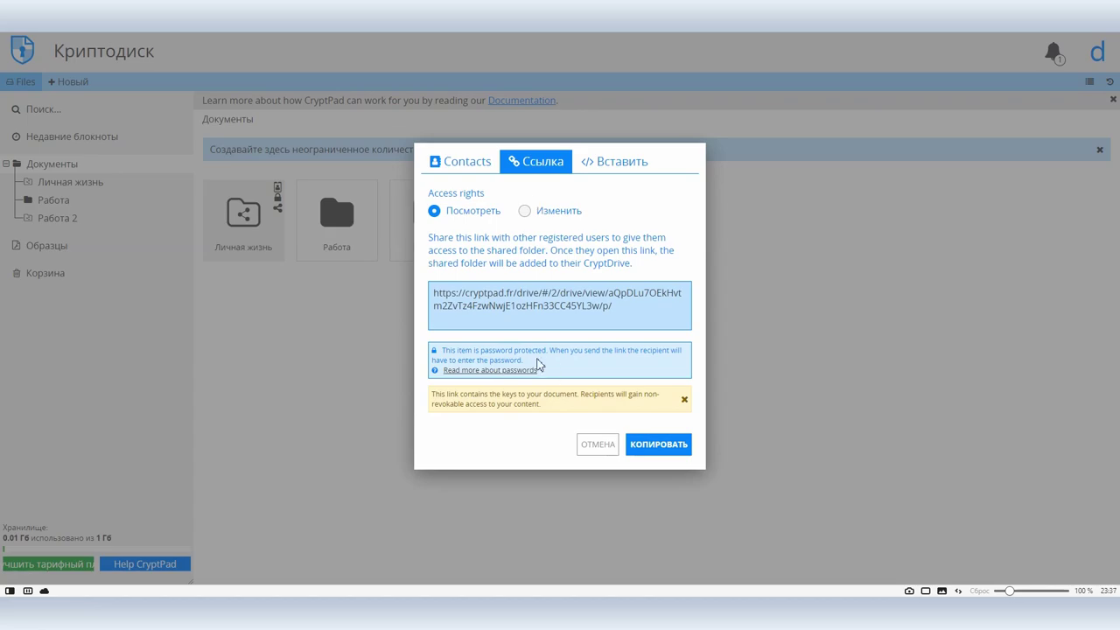
{"action": "left_click", "coordinate": [658, 444]}
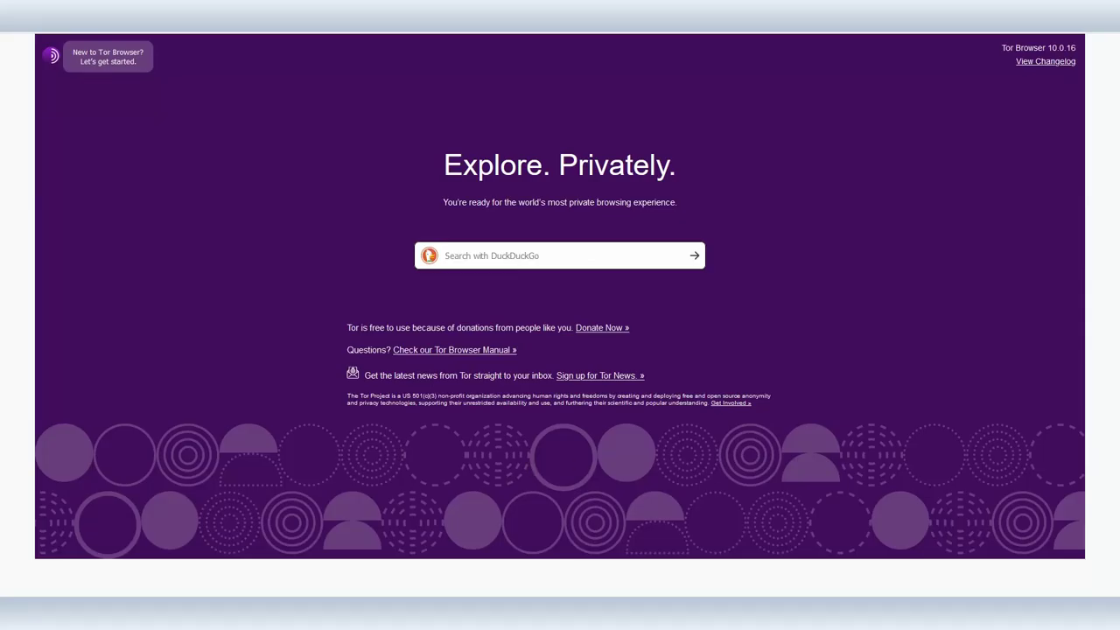
Switch to Tor Browser and open the copied link to the "Личная жизнь" folder
{"action": "key", "text": "ctrl+v"}
{"action": "key", "text": "Return"}
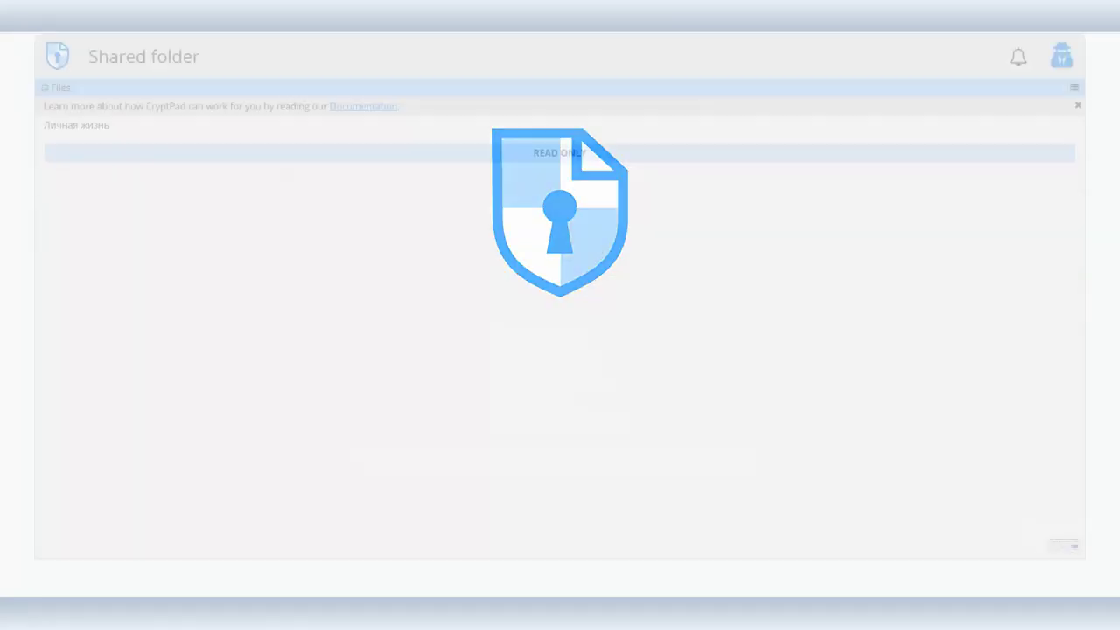
{"action": "left_click", "coordinate": [989, 510]}
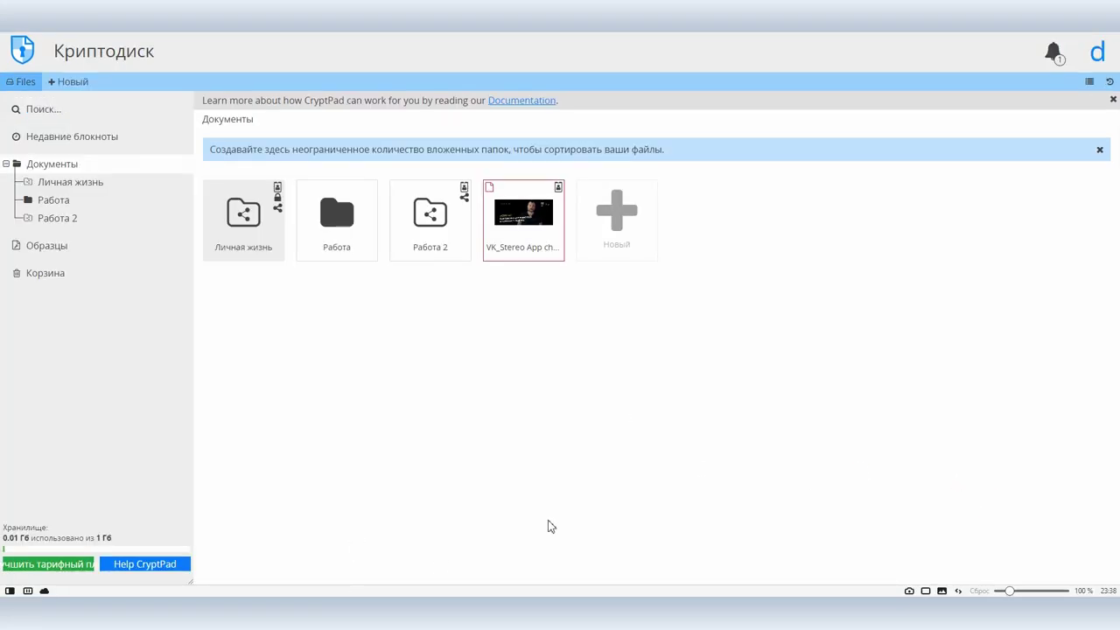
Back in the drive, copy the view-only sharing link of the "Работа 2" folder
{"action": "right_click", "coordinate": [409, 222]}
{"action": "left_click", "coordinate": [457, 265]}
{"action": "left_click", "coordinate": [536, 183]}
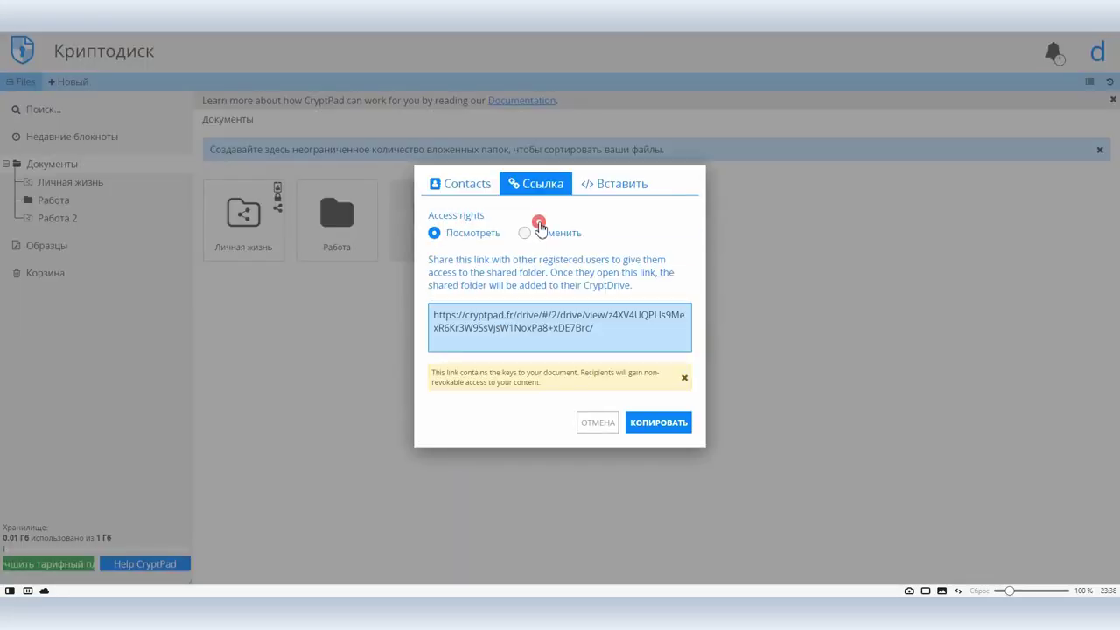
{"action": "left_click", "coordinate": [672, 426]}
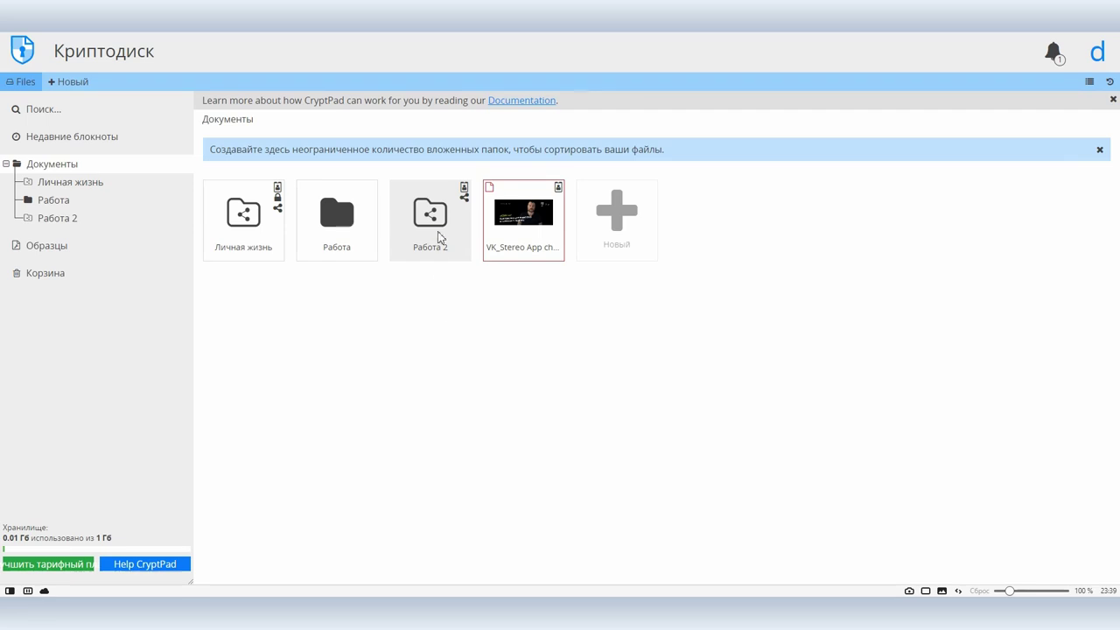
Upload Untitled_1.3.2.jpg as an owned file to the "Личная жизнь" folder, and close the Tor Browser tabs
{"action": "double_click", "coordinate": [439, 234]}
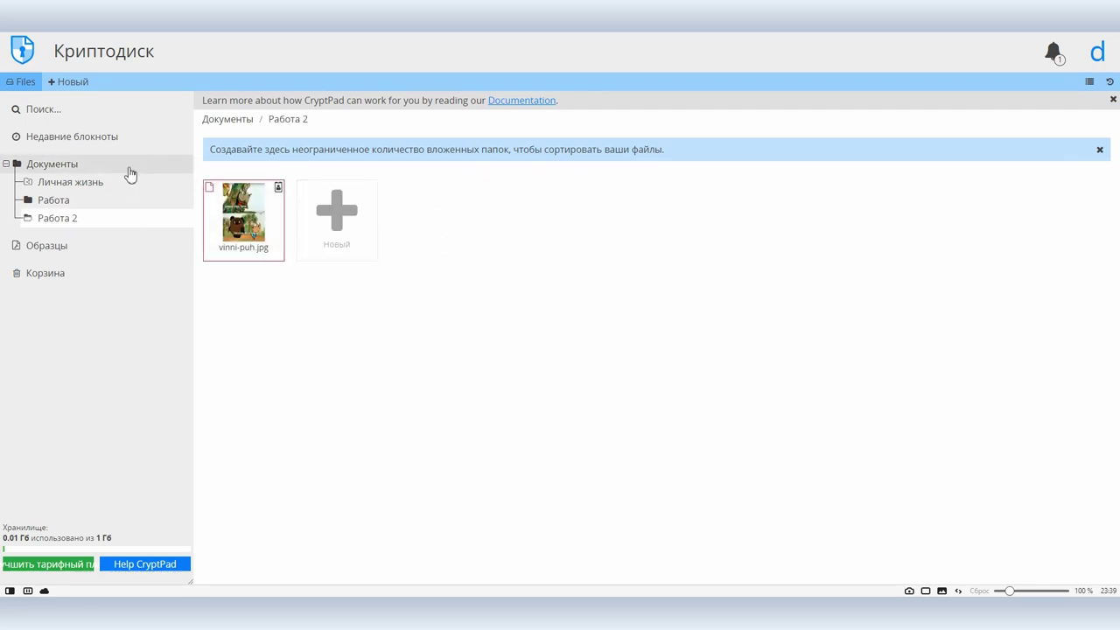
{"action": "left_click", "coordinate": [83, 186]}
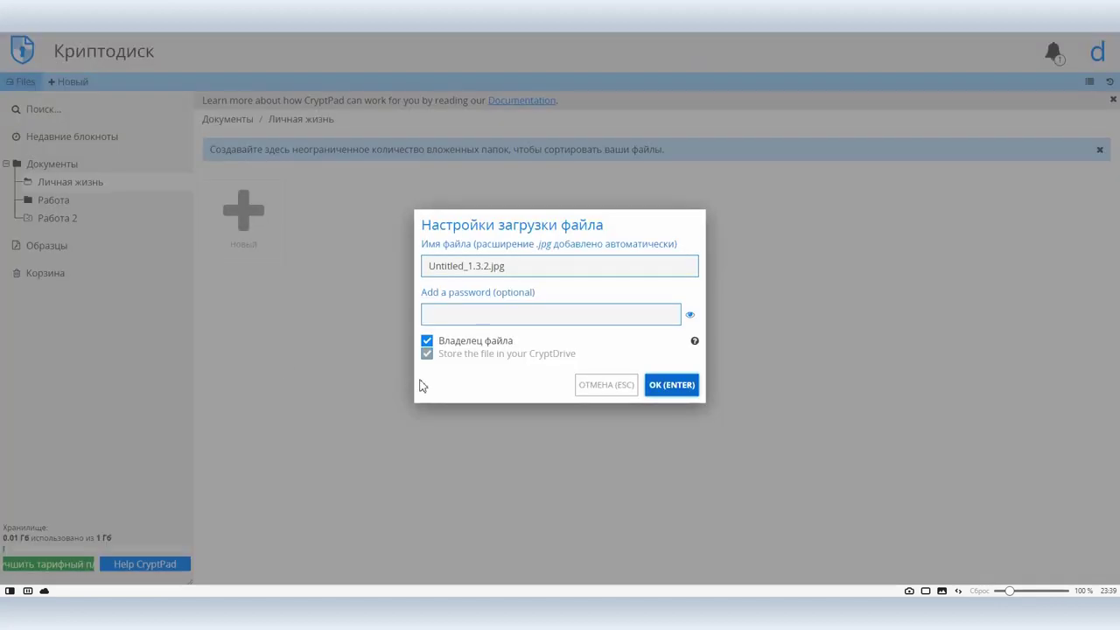
{"action": "left_click", "coordinate": [667, 385]}
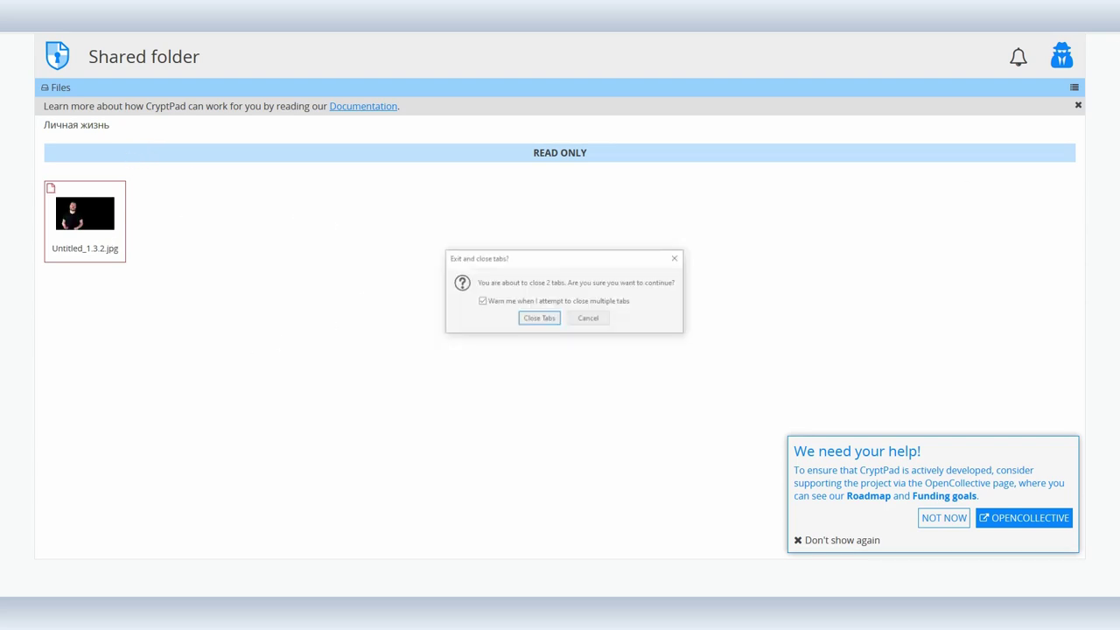
{"action": "left_click", "coordinate": [532, 319]}
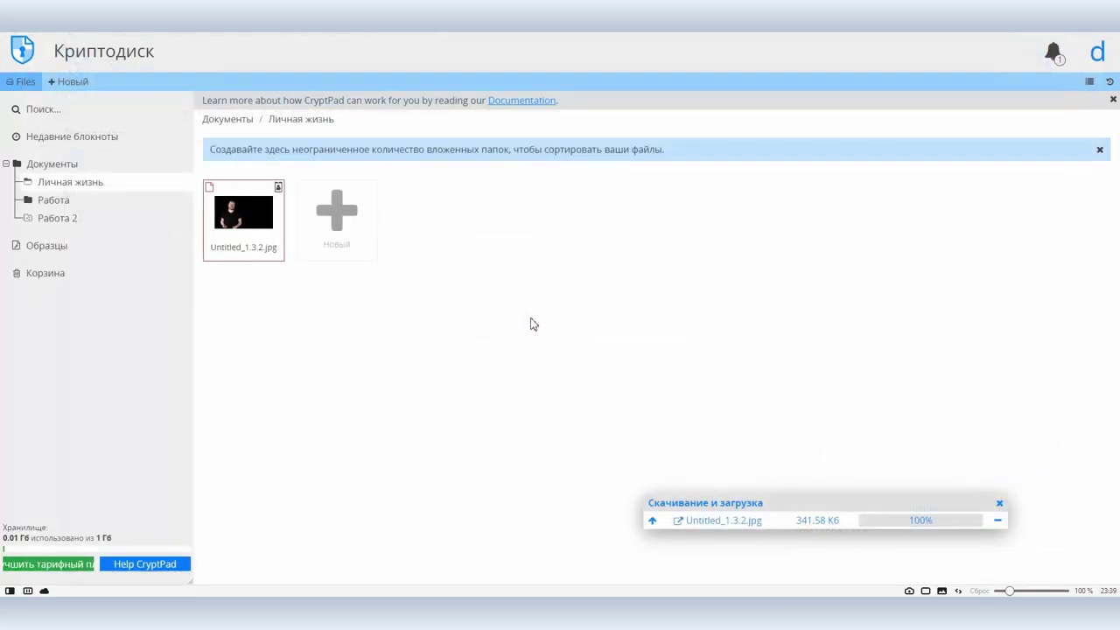
Create an owned rich text document in "Личная жизнь" without a template, expiring after 5 hours and protected by a password
{"action": "left_click", "coordinate": [341, 215]}
{"action": "left_click", "coordinate": [404, 332]}
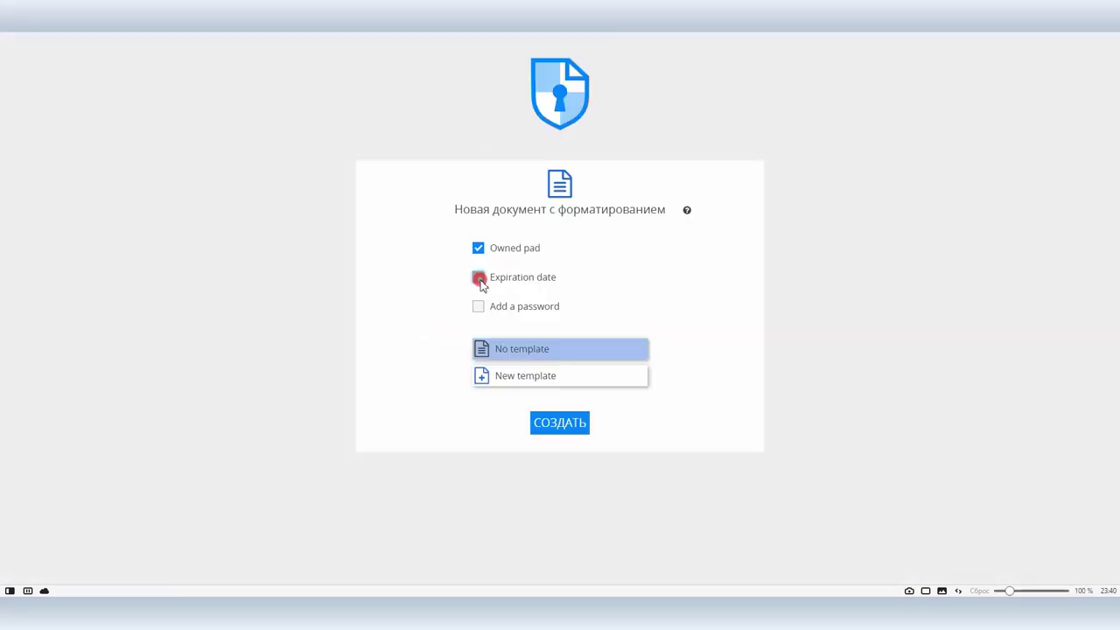
{"action": "left_click", "coordinate": [479, 279]}
{"action": "left_click", "coordinate": [619, 282]}
{"action": "left_click", "coordinate": [623, 291]}
{"action": "left_click", "coordinate": [585, 274]}
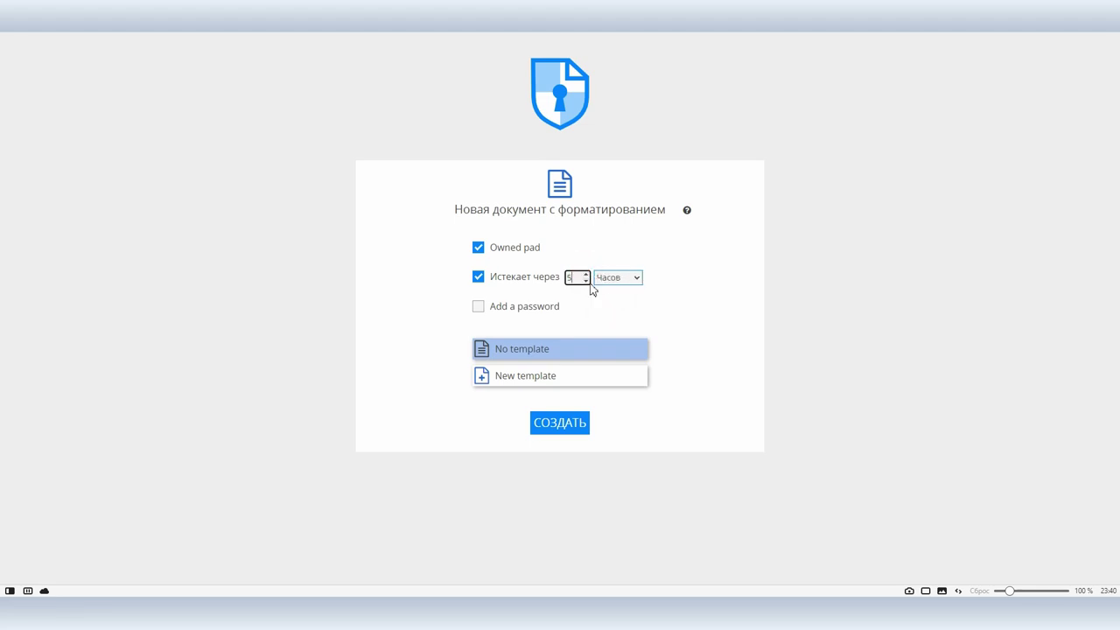
{"action": "left_click", "coordinate": [520, 309]}
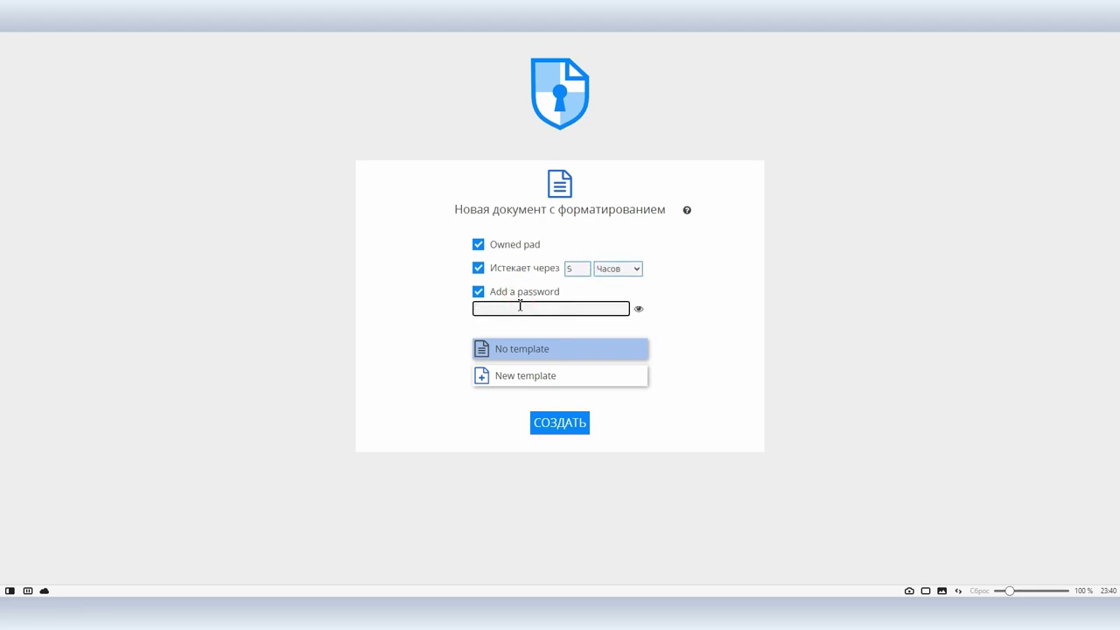
{"action": "left_click", "coordinate": [548, 424]}
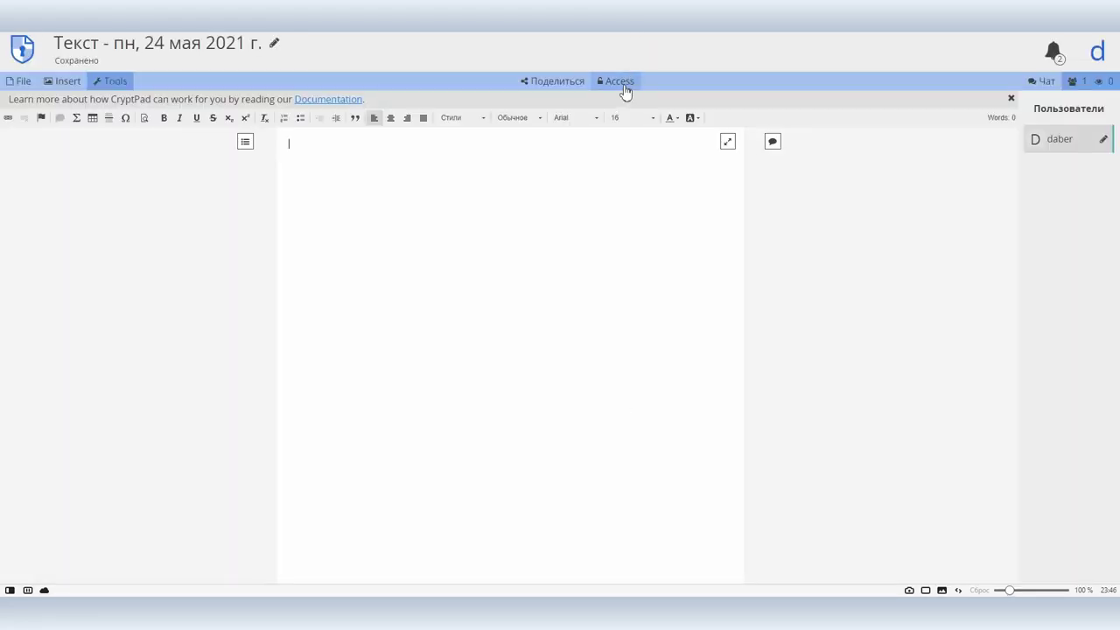
Review the new document's access settings and share it with the contact with view rights
{"action": "left_click", "coordinate": [620, 82]}
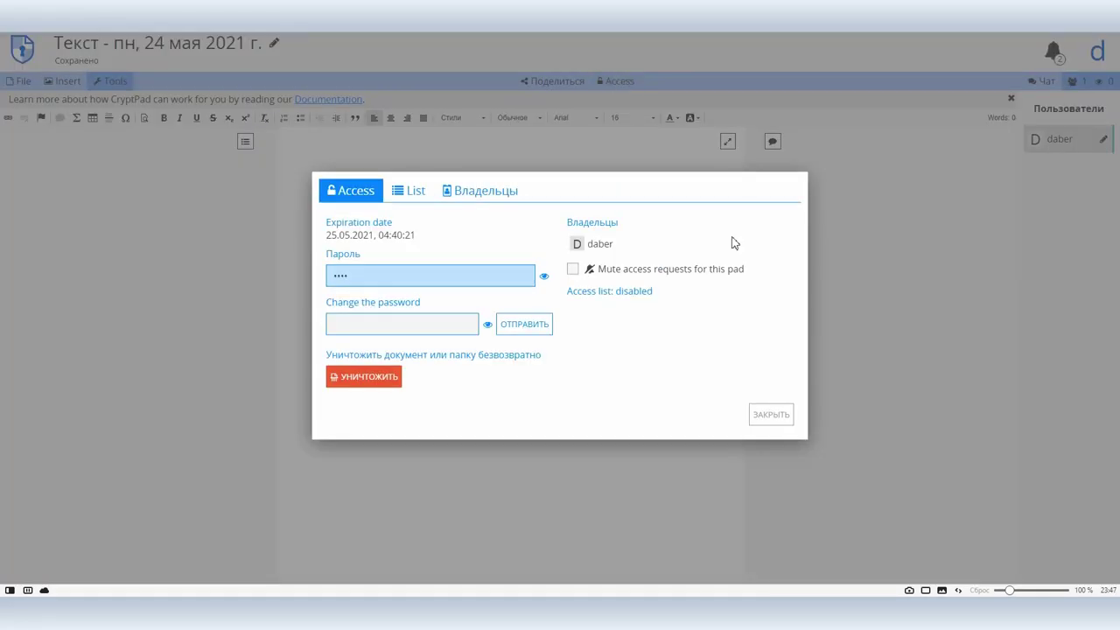
{"action": "left_click", "coordinate": [771, 414]}
{"action": "left_click", "coordinate": [542, 86]}
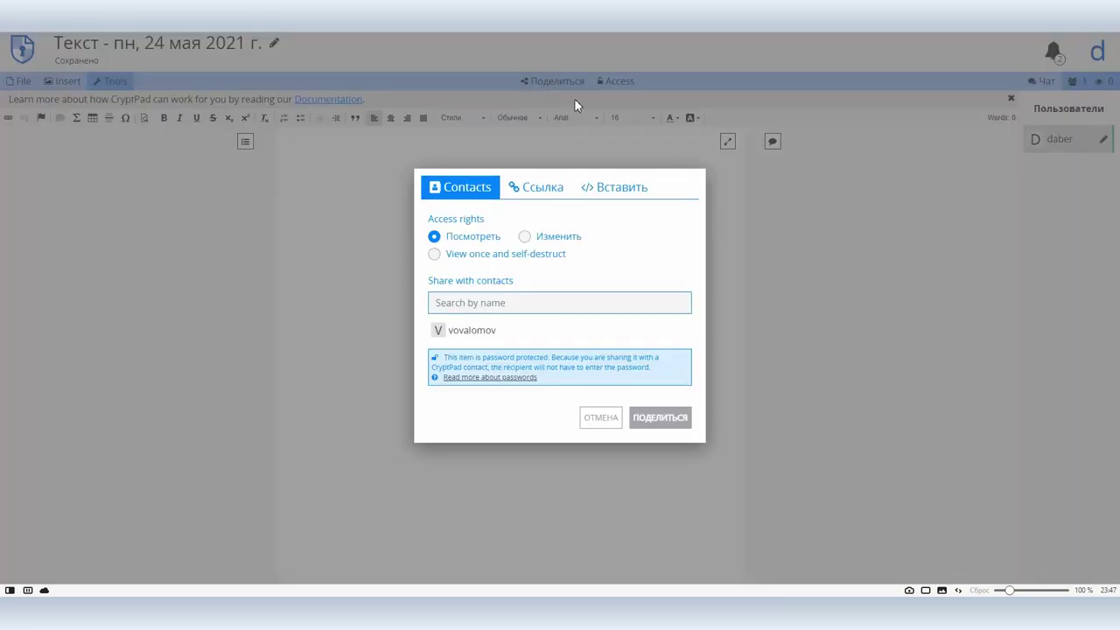
{"action": "left_click", "coordinate": [463, 330]}
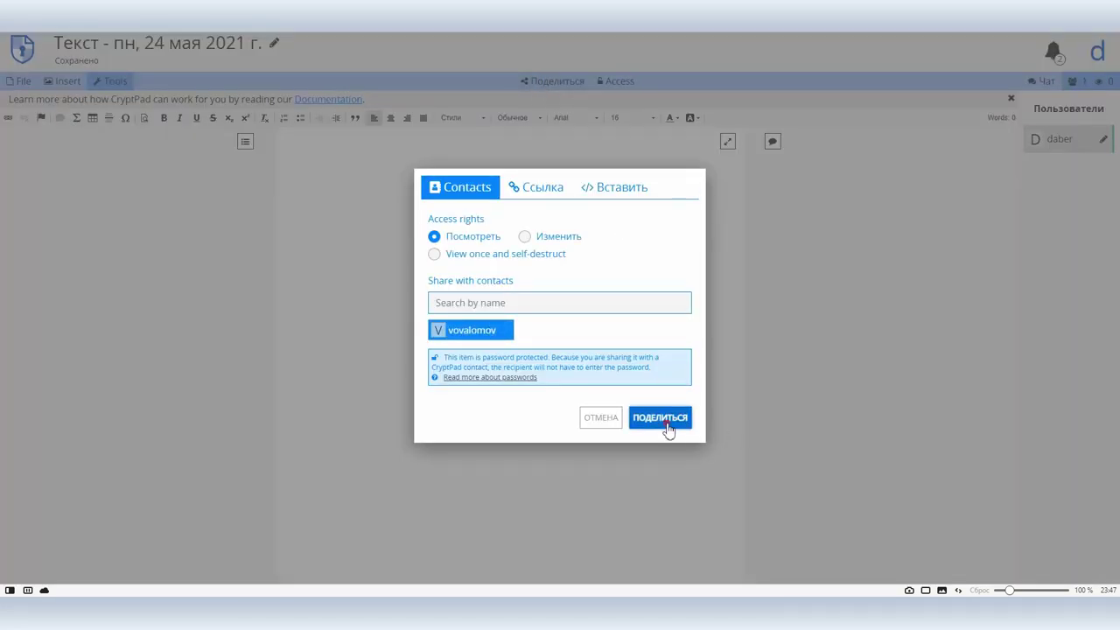
{"action": "left_click", "coordinate": [667, 423]}
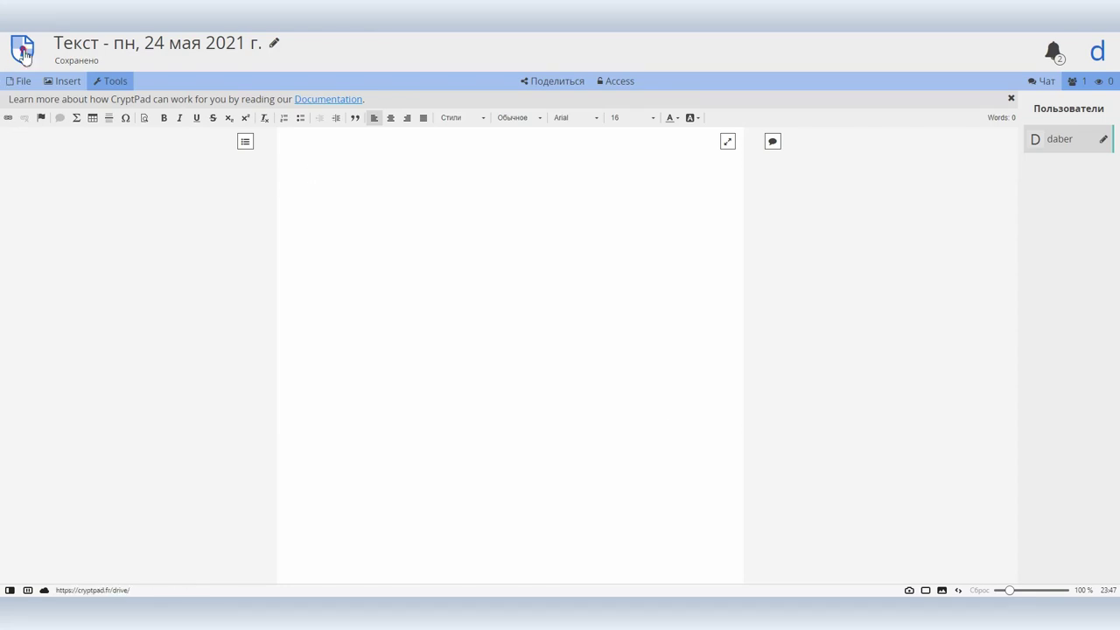
Return to the "Личная жизнь" folder in the drive and withdraw the contact's pending ownership of the text document
{"action": "left_click", "coordinate": [24, 54]}
{"action": "double_click", "coordinate": [252, 229]}
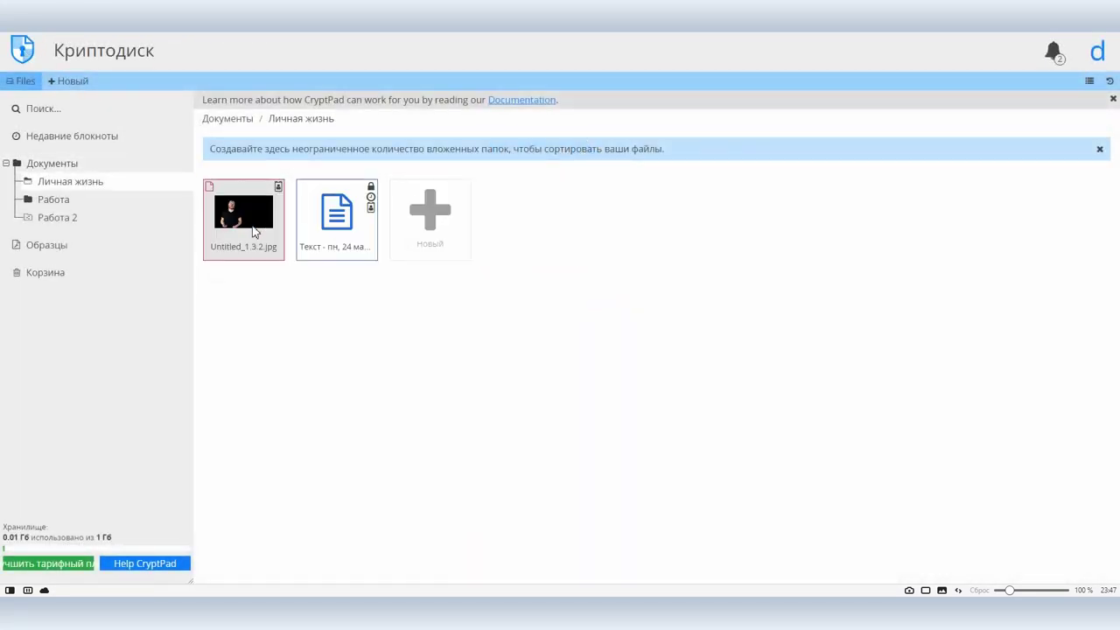
{"action": "right_click", "coordinate": [365, 230]}
{"action": "left_click", "coordinate": [392, 301]}
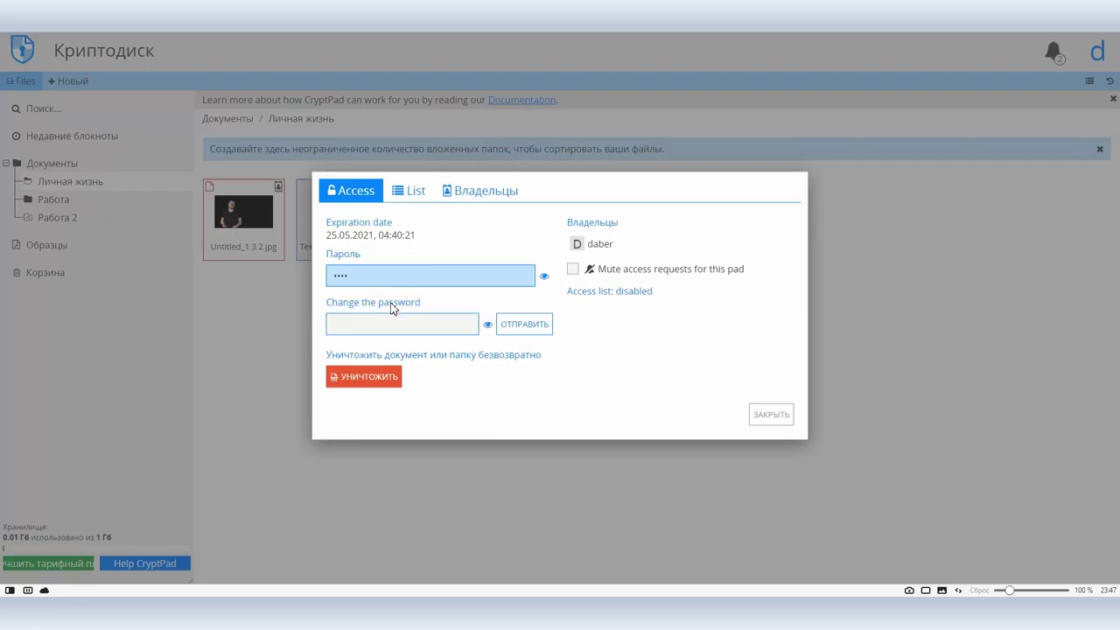
{"action": "left_click", "coordinate": [480, 191]}
{"action": "left_click", "coordinate": [400, 360]}
{"action": "left_click", "coordinate": [678, 327]}
Change the text document's password by entering a new one in its access settings
{"action": "left_click", "coordinate": [356, 225]}
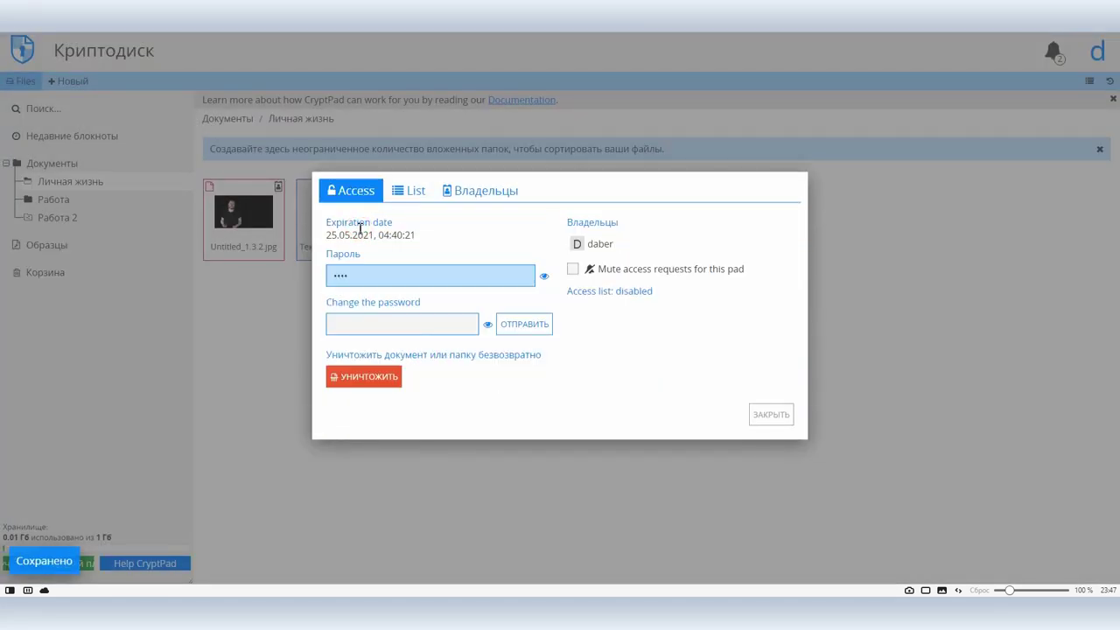
{"action": "left_click", "coordinate": [373, 325]}
{"action": "type", "text": "•••••"}
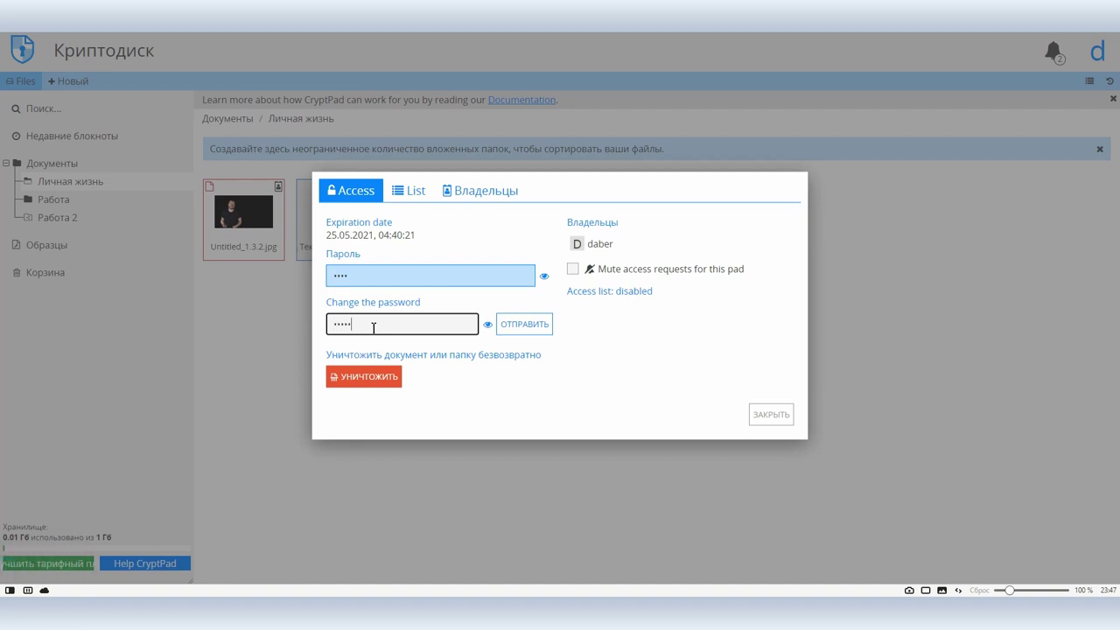
{"action": "left_click", "coordinate": [535, 329]}
{"action": "left_click", "coordinate": [672, 326]}
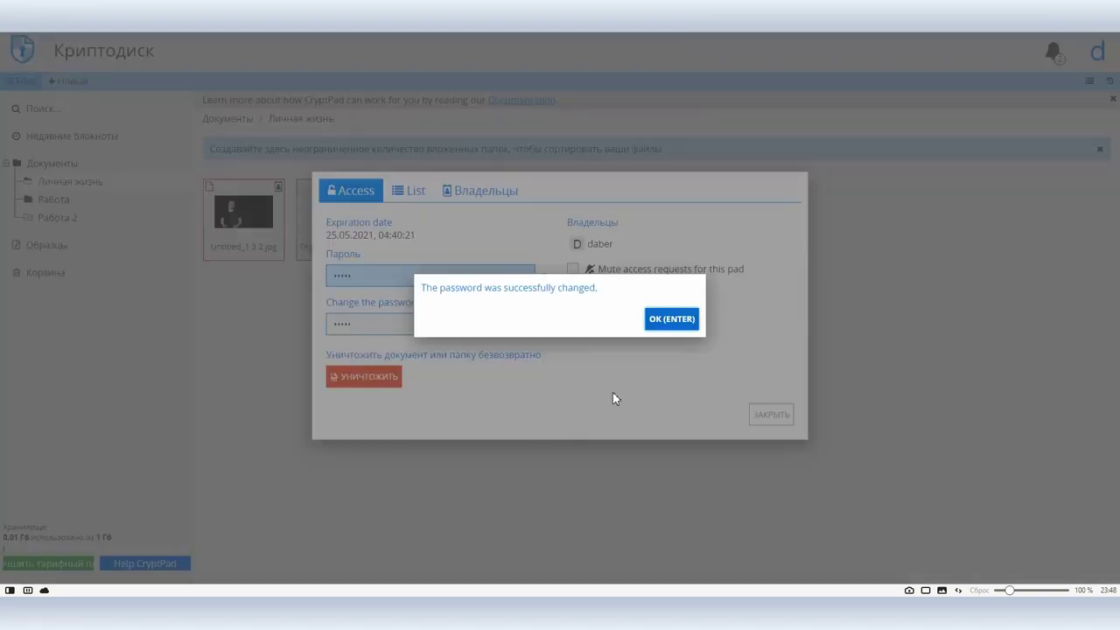
{"action": "left_click", "coordinate": [672, 321]}
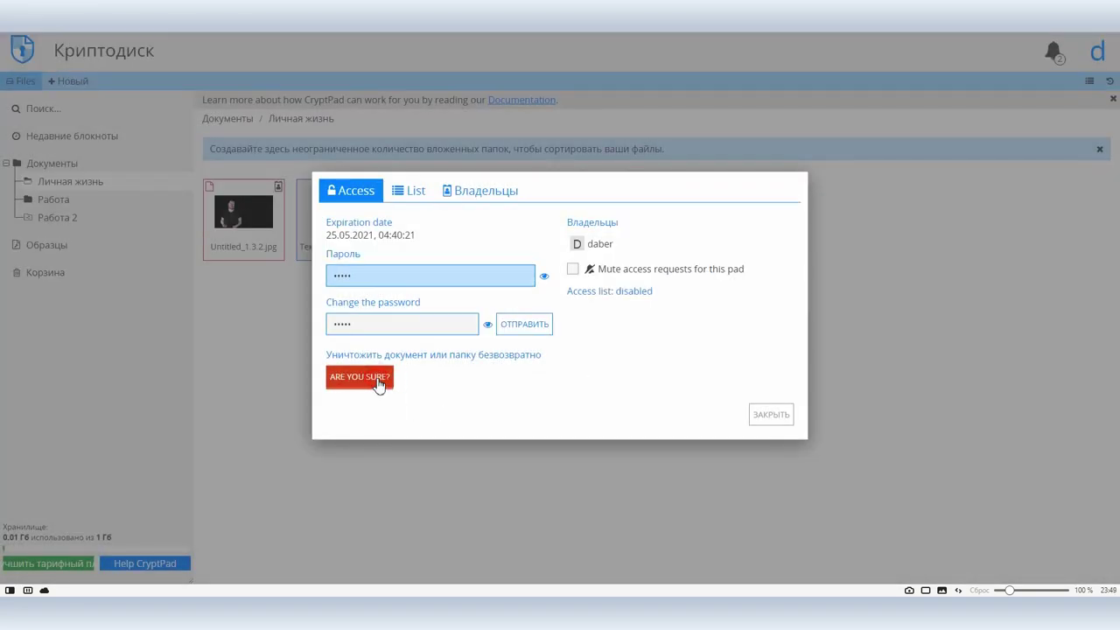
Close the access settings and delete the text document from the "Личная жизнь" folder
{"action": "key", "text": "Escape"}
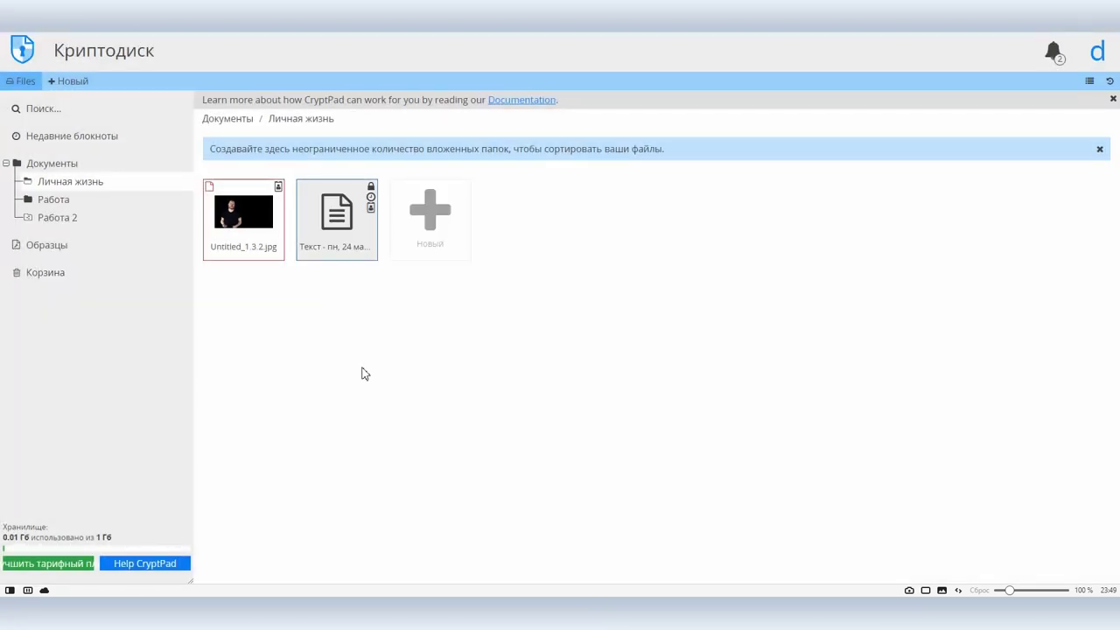
{"action": "key", "text": "Delete"}
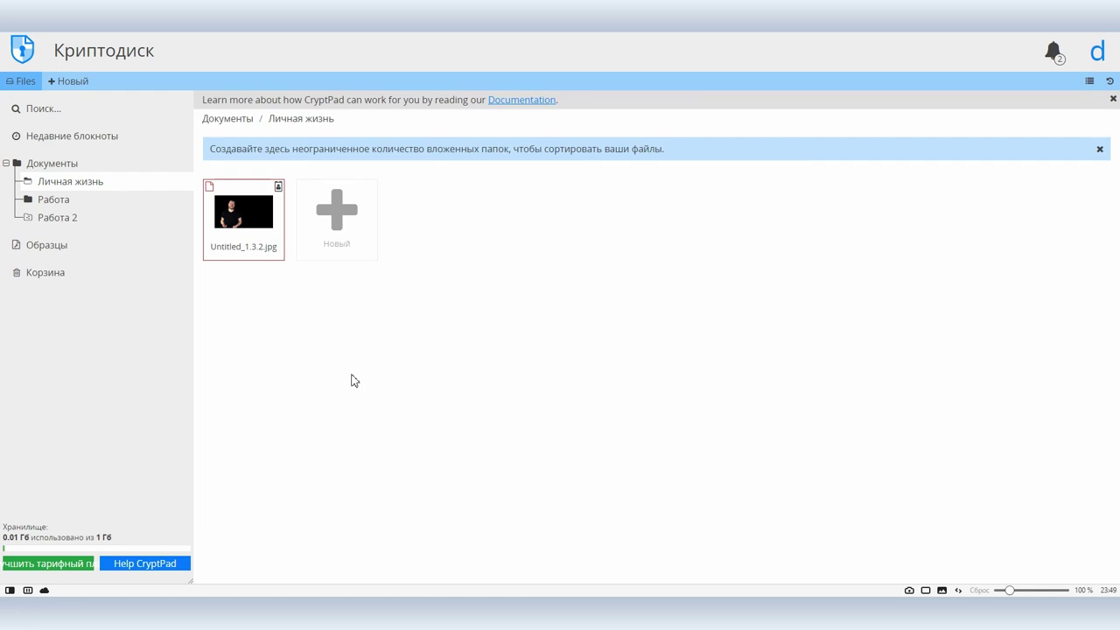
Go to the account's teams and create a new team named "First"
{"action": "left_click", "coordinate": [1098, 51]}
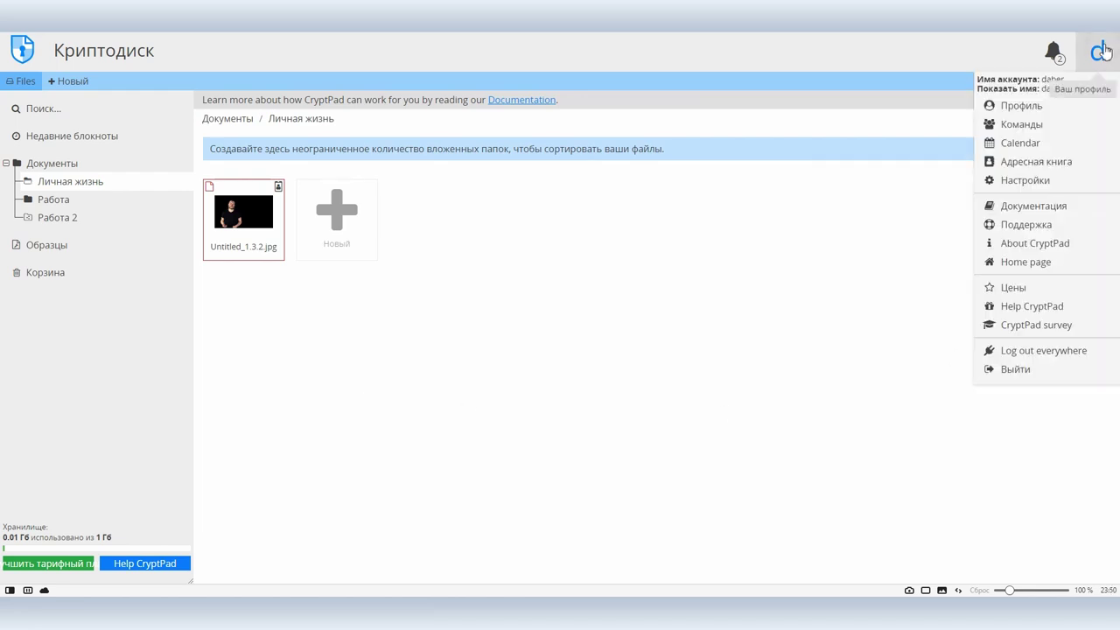
{"action": "left_click", "coordinate": [1024, 124]}
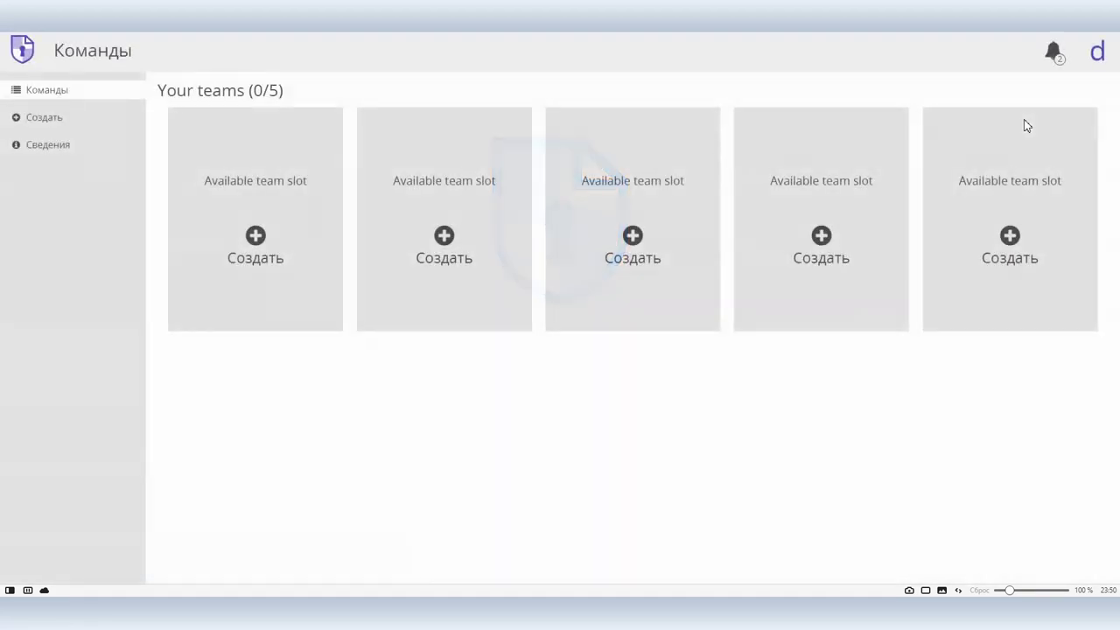
{"action": "left_click", "coordinate": [266, 252]}
{"action": "left_click", "coordinate": [254, 130]}
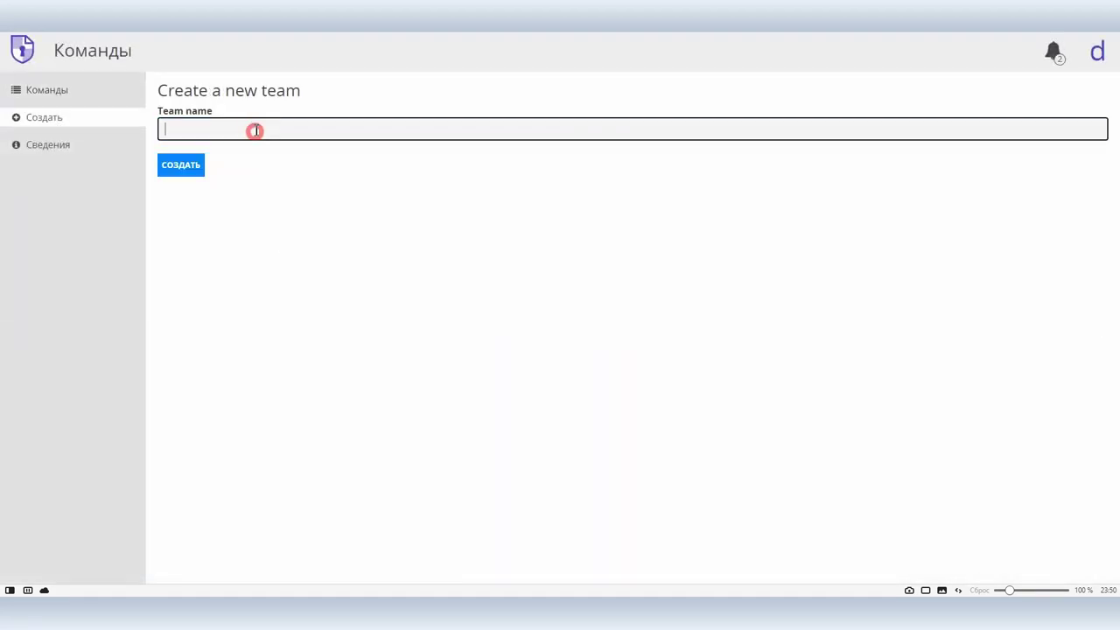
{"action": "type", "text": "First"}
{"action": "left_click", "coordinate": [166, 172]}
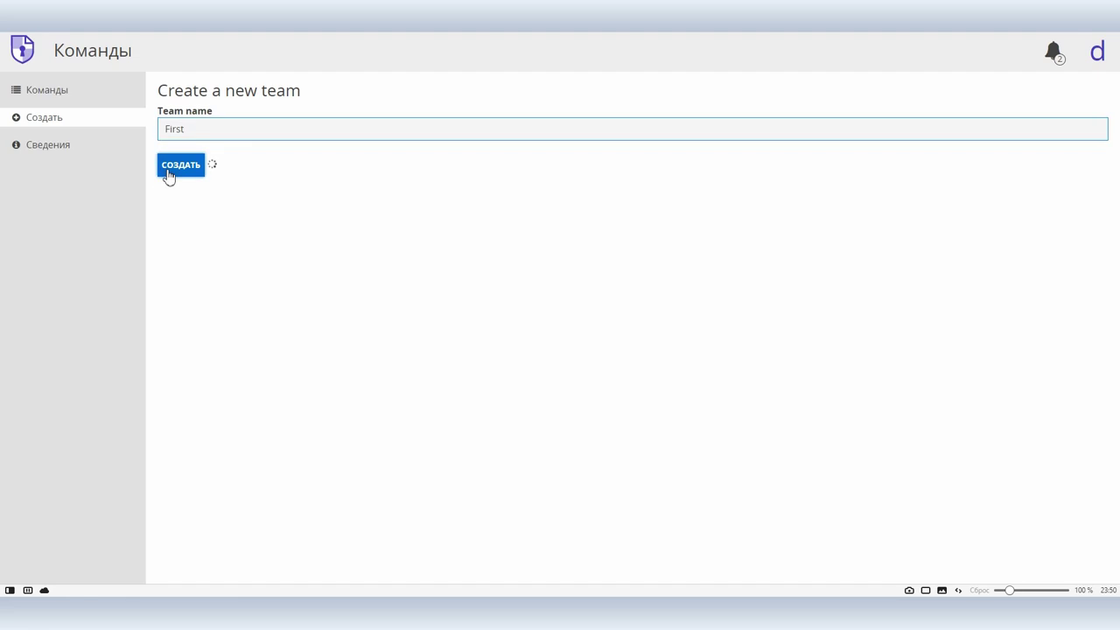
Open the team "First" and invite the existing contact as a member
{"action": "left_click", "coordinate": [235, 216]}
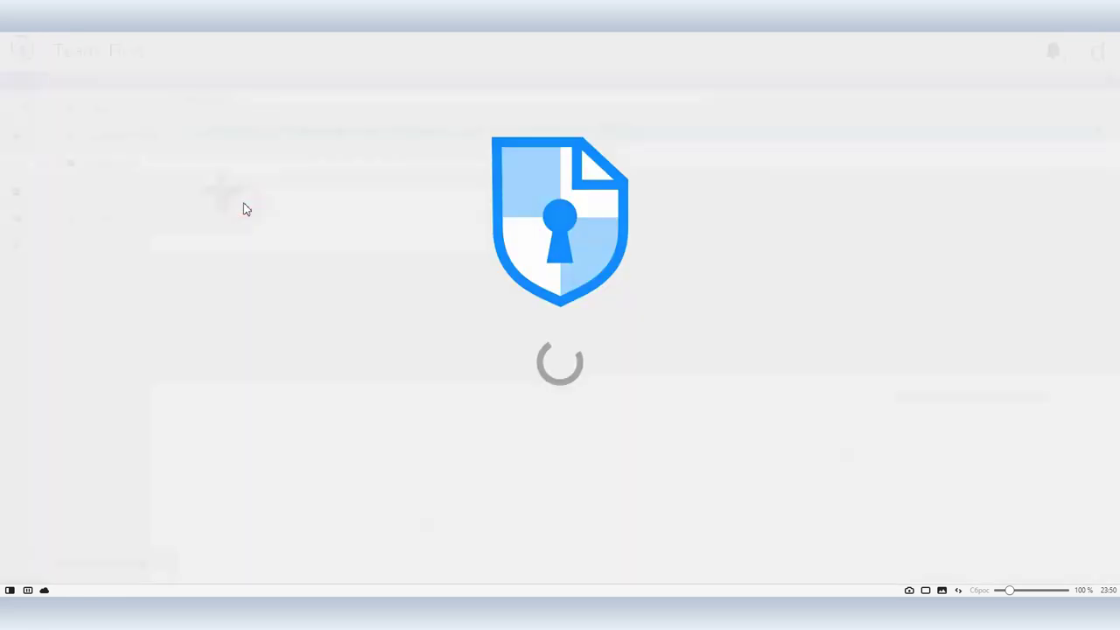
{"action": "left_click", "coordinate": [27, 198]}
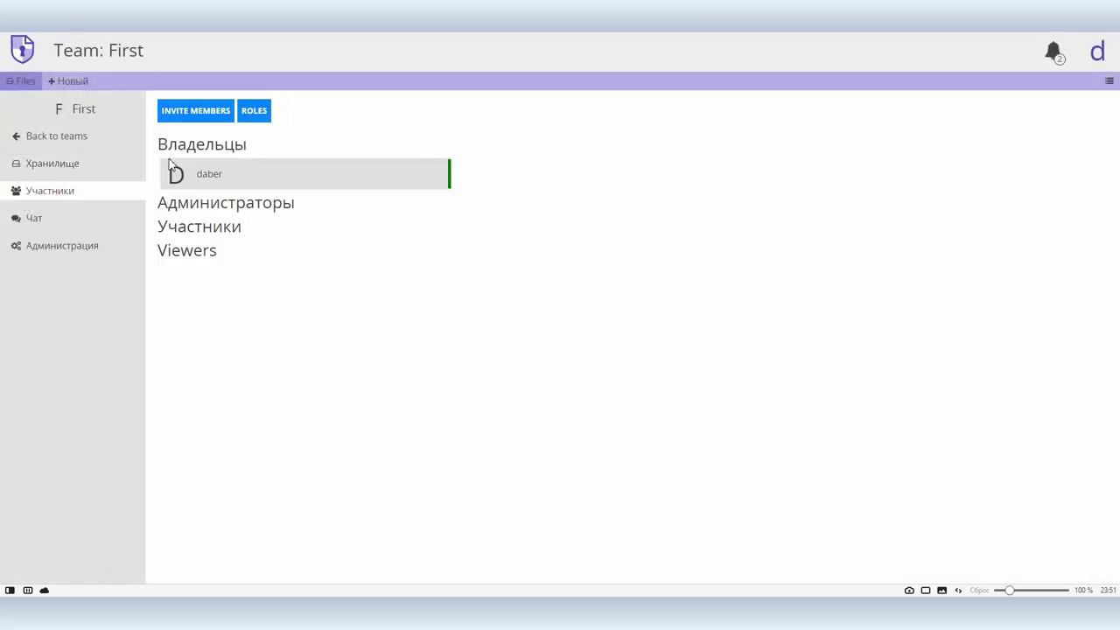
{"action": "left_click", "coordinate": [194, 111]}
{"action": "left_click", "coordinate": [477, 323]}
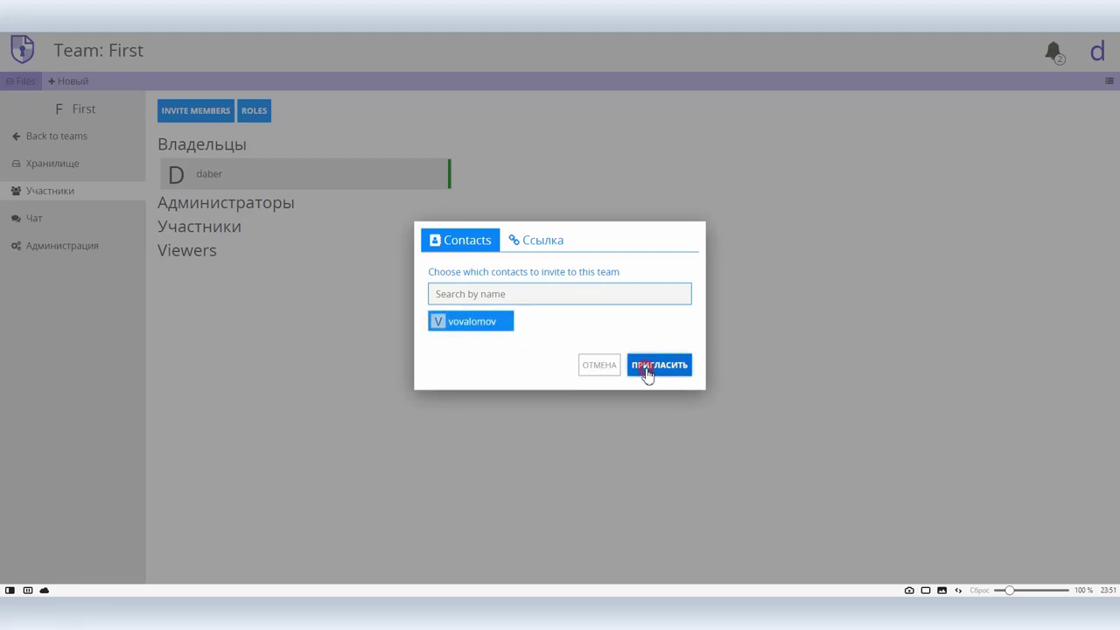
{"action": "left_click", "coordinate": [647, 368]}
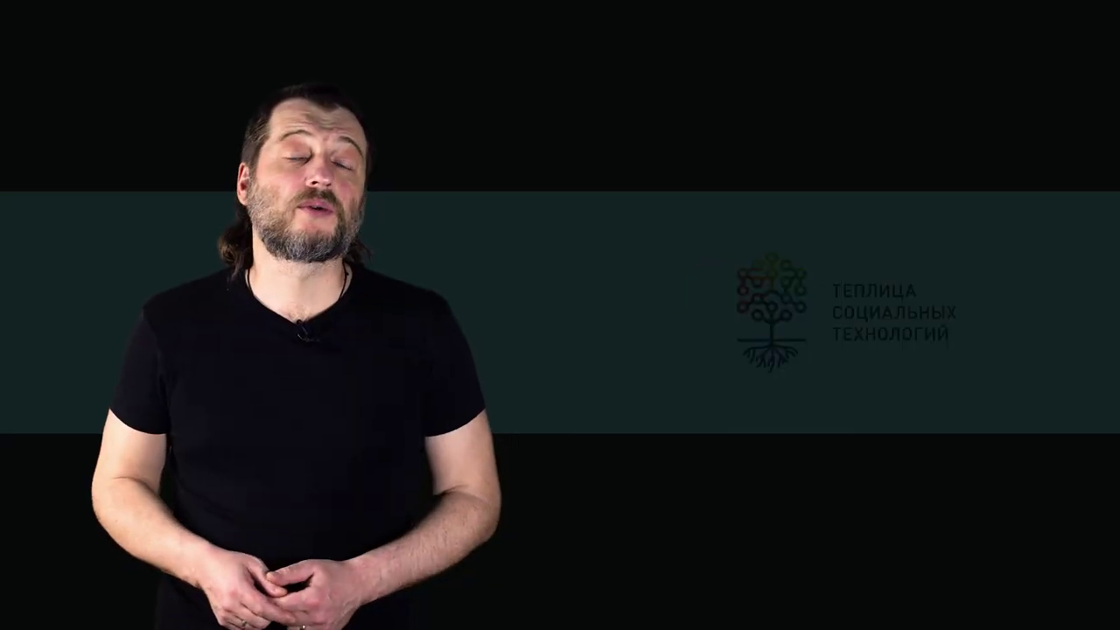